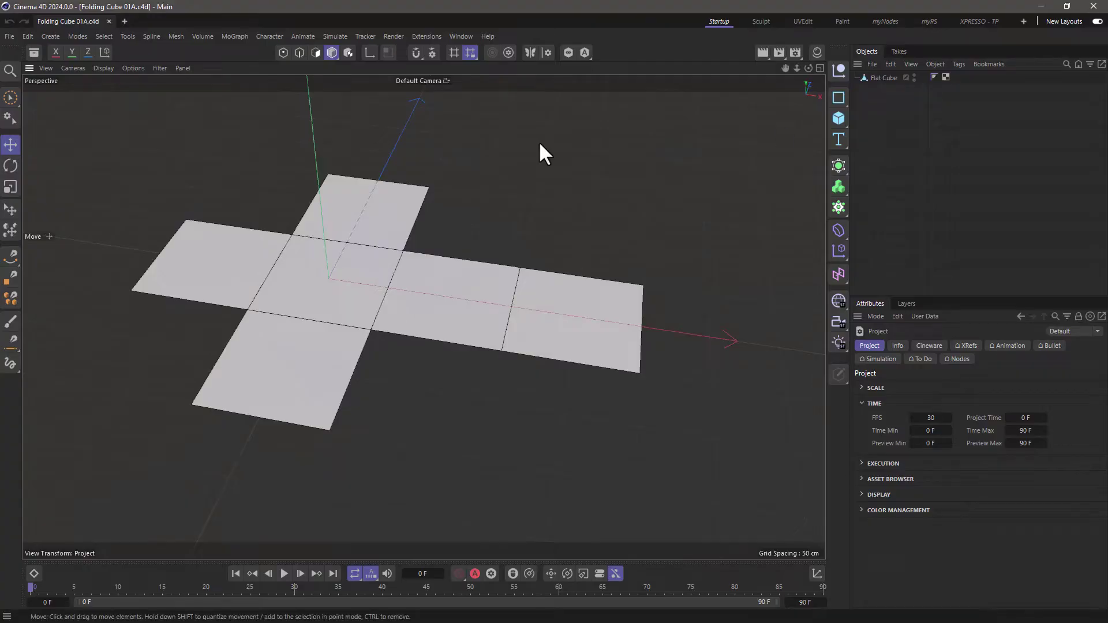
Step: Create the first joint chain along the right flap, with a child joint 100 cm along X
{"action": "left_click", "coordinate": [270, 36]}
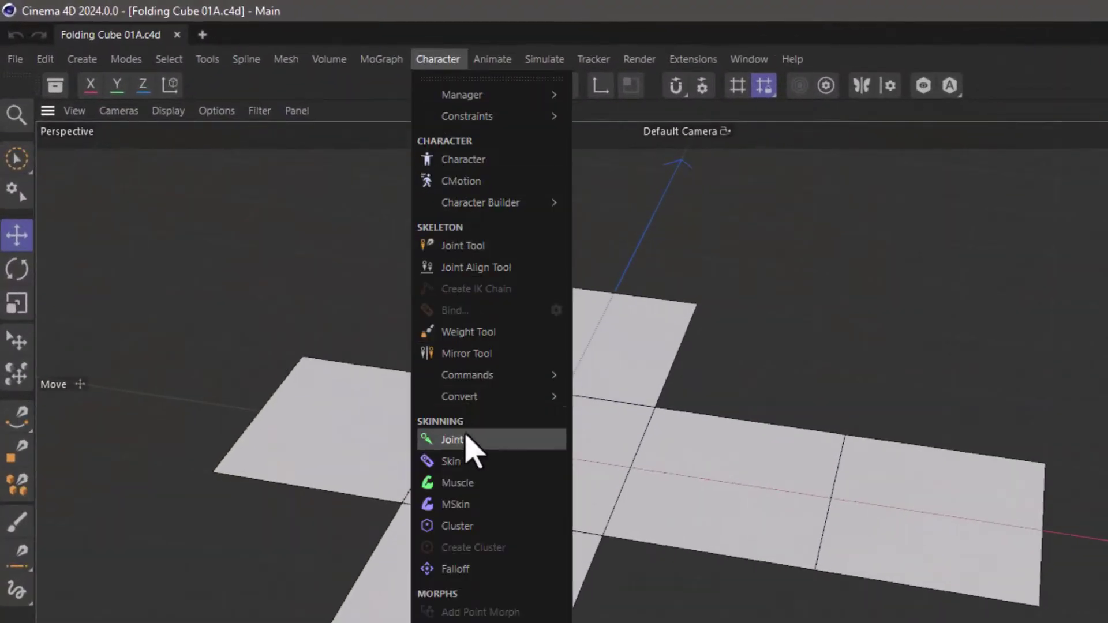
{"action": "left_click", "coordinate": [462, 441]}
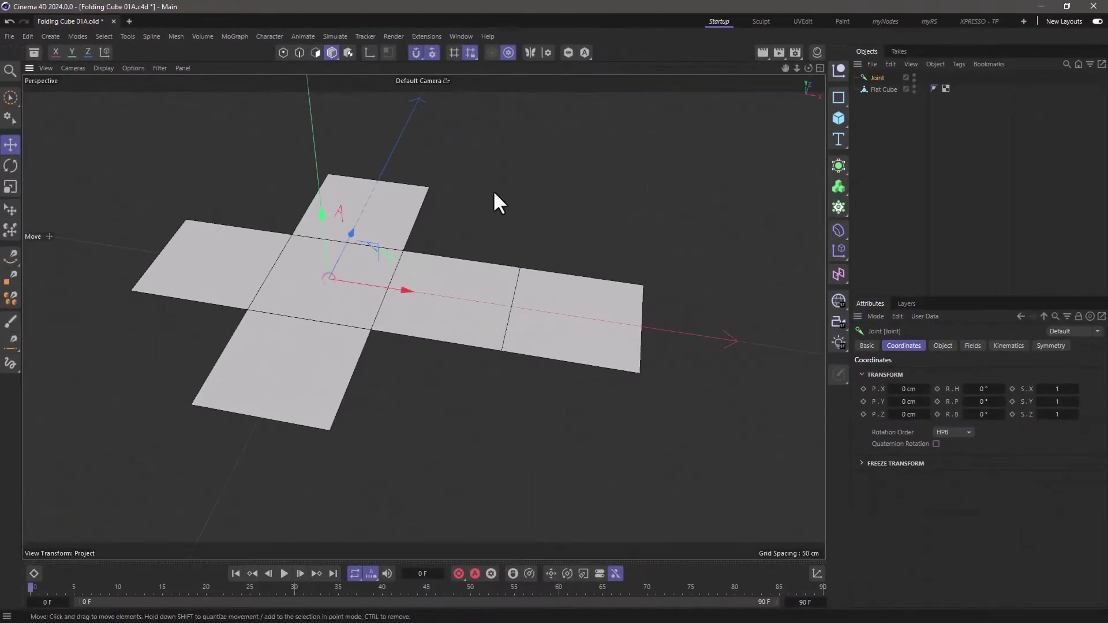
{"action": "left_click_drag", "start_coordinate": [535, 452], "coordinate": [667, 405]}
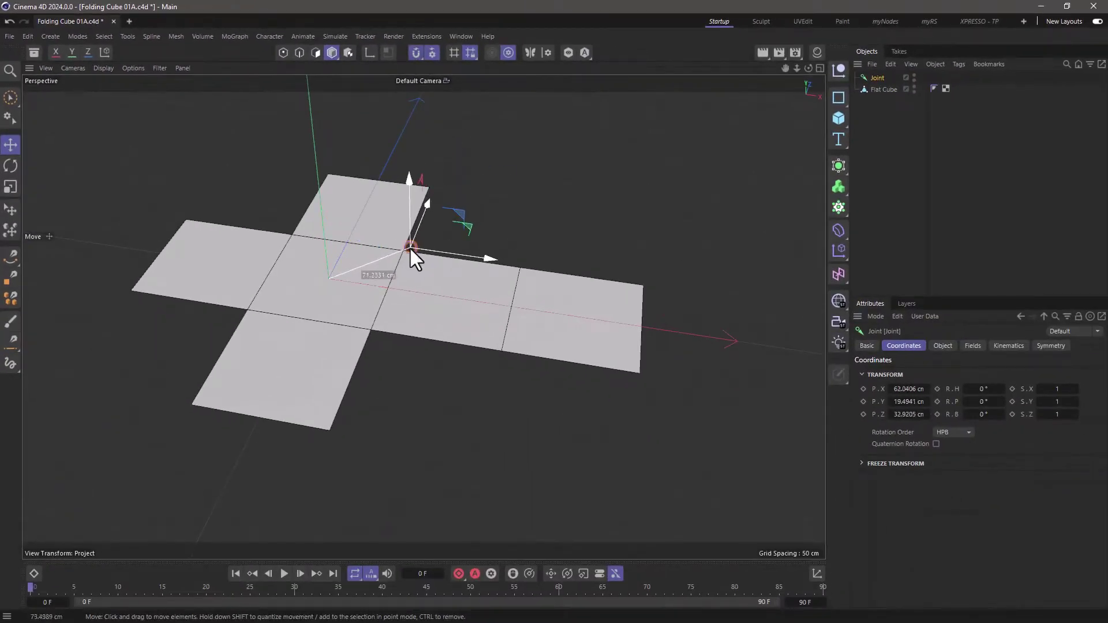
{"action": "left_click_drag", "start_coordinate": [411, 248], "coordinate": [403, 251]}
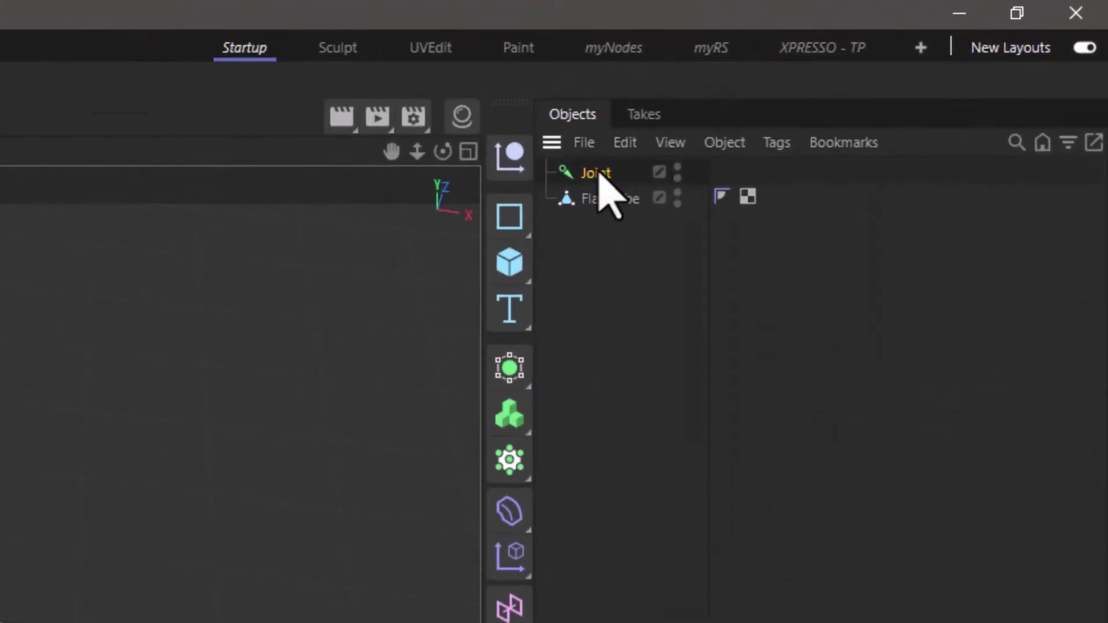
{"action": "mouse_move", "coordinate": [600, 175]}
{"action": "left_mouse_down", "text": "ctrl"}
{"action": "mouse_move", "coordinate": [614, 254]}
{"action": "mouse_move", "coordinate": [591, 169]}
{"action": "left_mouse_up", "text": "ctrl"}
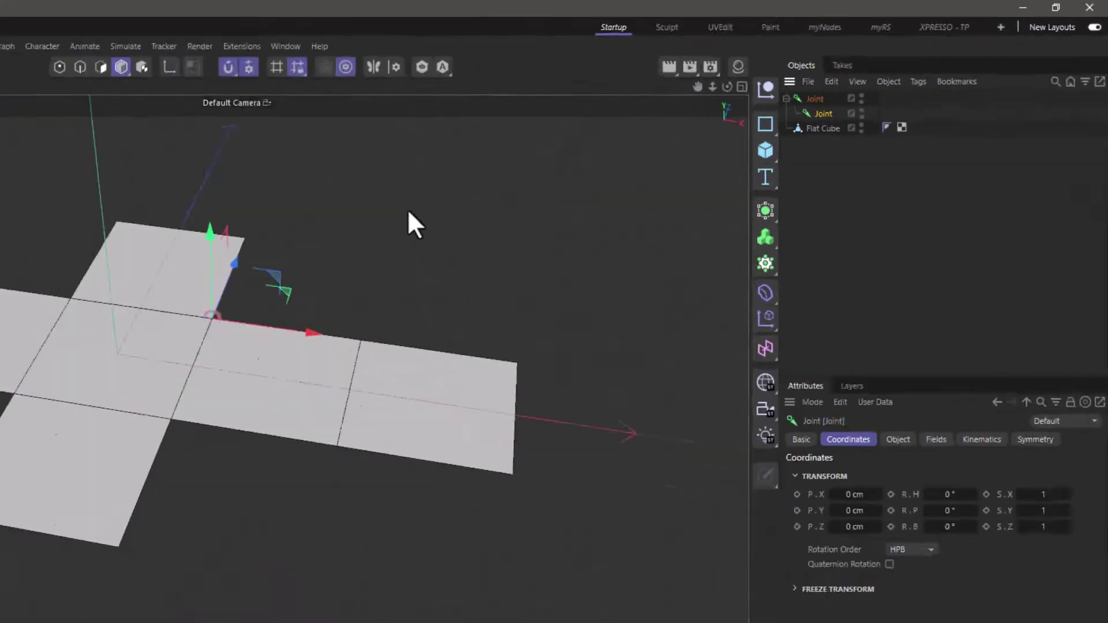
{"action": "left_click_drag", "start_coordinate": [211, 316], "coordinate": [366, 343]}
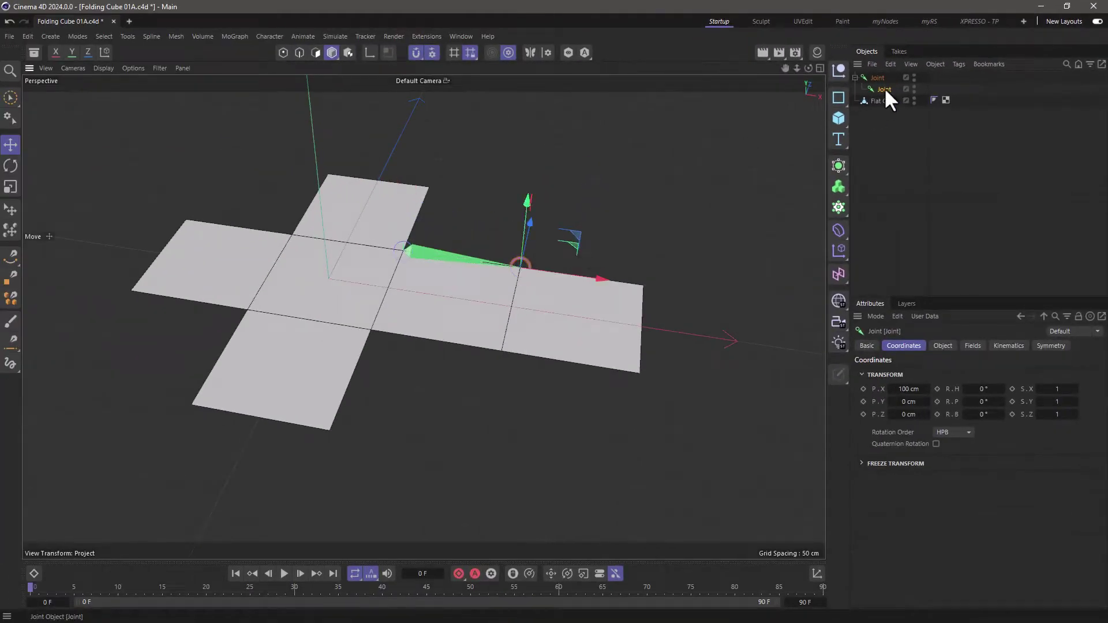
{"action": "left_click_drag", "start_coordinate": [521, 264], "coordinate": [698, 251], "text": "ctrl"}
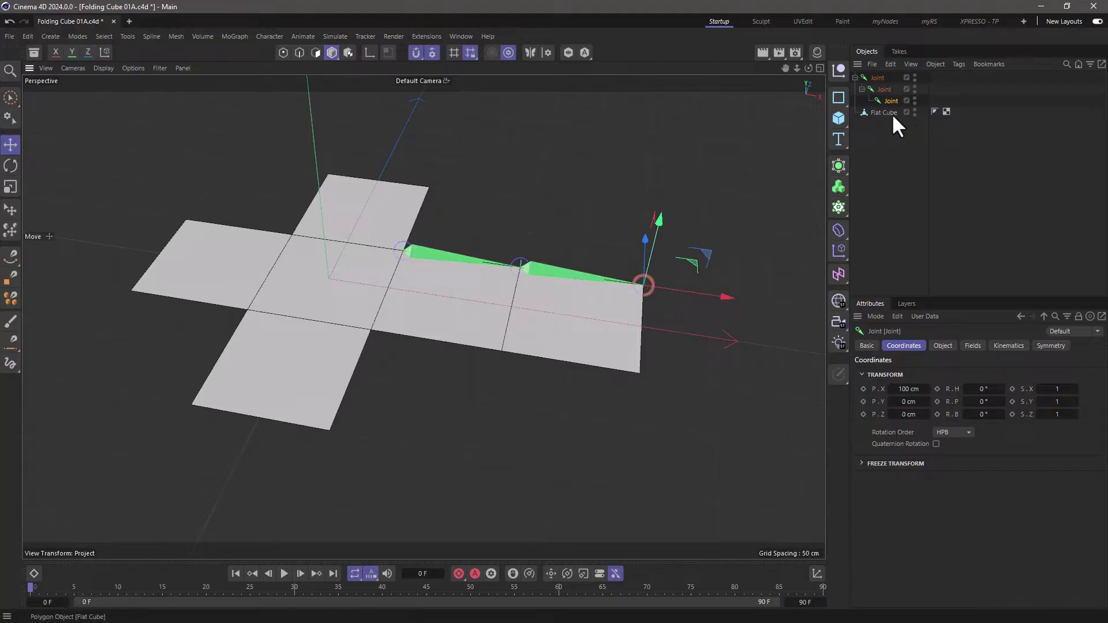
Step: Copy a Joint.1 chain and snap its joints to a net point and the top flap's corner
{"action": "left_click_drag", "start_coordinate": [889, 102], "coordinate": [875, 176]}
{"action": "left_click_drag", "start_coordinate": [427, 224], "coordinate": [292, 233]}
{"action": "left_click_drag", "start_coordinate": [879, 124], "coordinate": [879, 121], "text": "ctrl"}
{"action": "left_click_drag", "start_coordinate": [472, 182], "coordinate": [327, 173]}
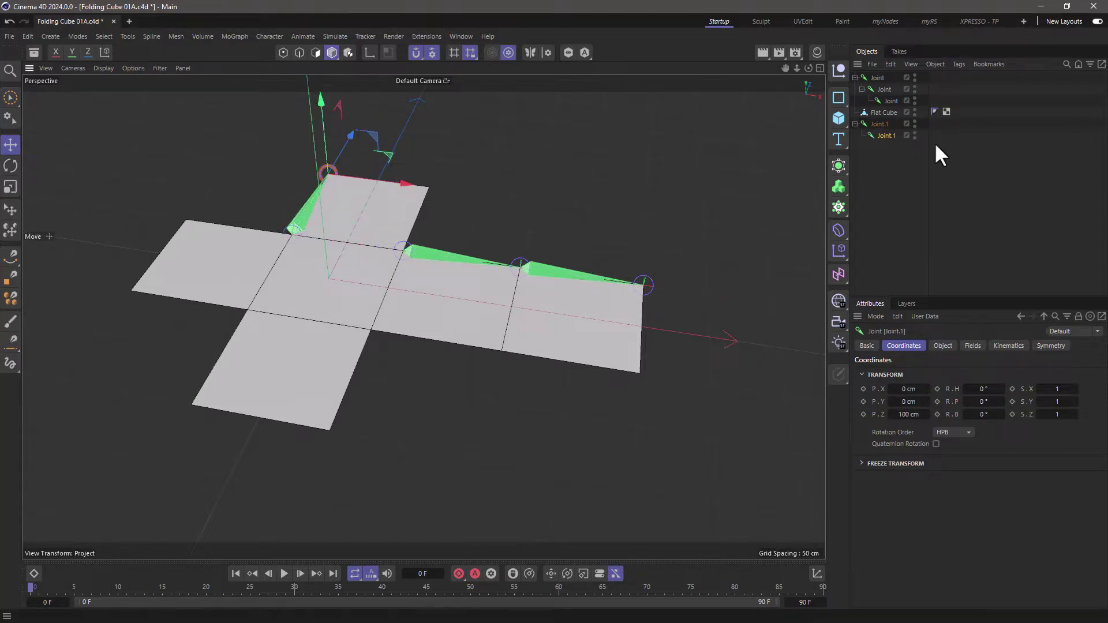
Step: Copy a Joint.2 chain and snap it to a fold point and the left flap's corner
{"action": "left_click_drag", "start_coordinate": [882, 131], "coordinate": [876, 186], "text": "ctrl"}
{"action": "left_click_drag", "start_coordinate": [272, 254], "coordinate": [245, 313]}
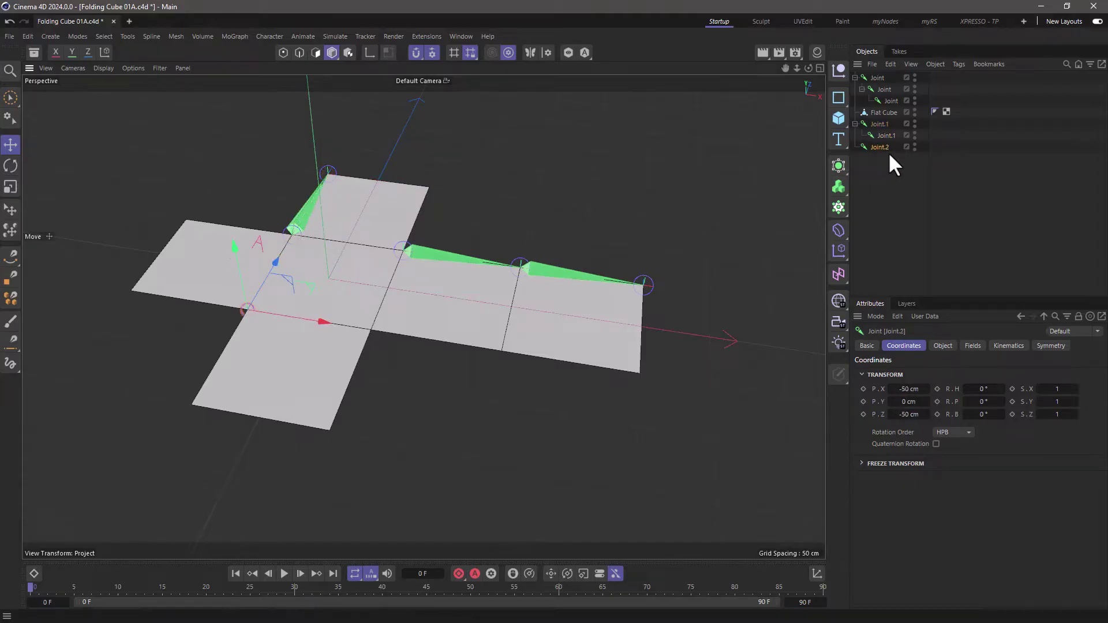
{"action": "mouse_move", "coordinate": [880, 147]}
{"action": "left_mouse_down", "text": "ctrl"}
{"action": "mouse_move", "coordinate": [879, 165]}
{"action": "mouse_move", "coordinate": [878, 145]}
{"action": "left_mouse_up", "text": "ctrl"}
{"action": "left_click_drag", "start_coordinate": [178, 268], "coordinate": [130, 290]}
Step: Copy a Joint.3 chain and snap it to the centre fold edge and the bottom flap's corner
{"action": "left_click_drag", "start_coordinate": [884, 157], "coordinate": [881, 186], "text": "ctrl"}
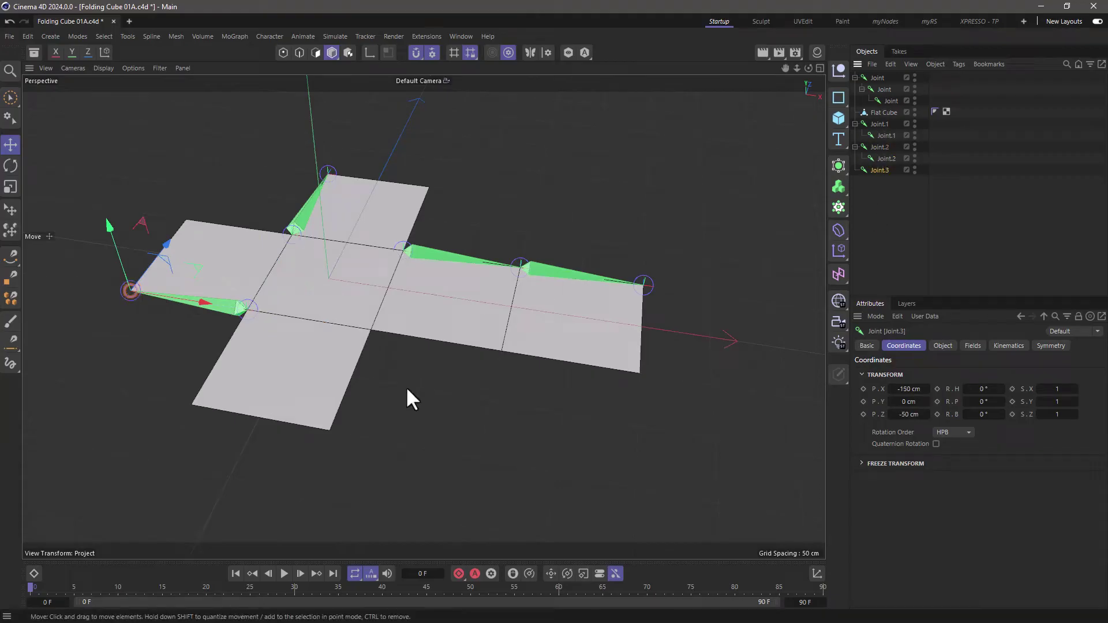
{"action": "left_click_drag", "start_coordinate": [406, 386], "coordinate": [367, 331]}
{"action": "mouse_move", "coordinate": [880, 170]}
{"action": "left_mouse_down", "text": "ctrl"}
{"action": "mouse_move", "coordinate": [891, 198]}
{"action": "mouse_move", "coordinate": [879, 168]}
{"action": "left_mouse_up", "text": "ctrl"}
{"action": "left_click_drag", "start_coordinate": [440, 375], "coordinate": [331, 428]}
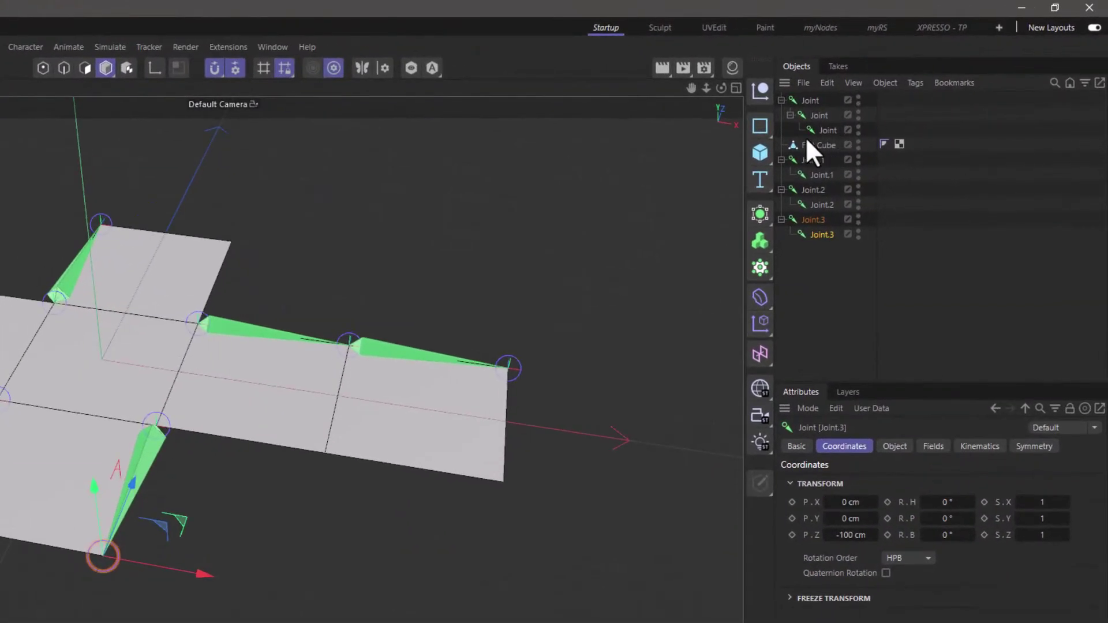
Step: Drag Flat Cube above the joint hierarchy, then select all nine joints and show their Object properties
{"action": "left_click_drag", "start_coordinate": [873, 110], "coordinate": [877, 95]}
{"action": "left_click_drag", "start_coordinate": [809, 123], "coordinate": [807, 93]}
{"action": "left_click_drag", "start_coordinate": [859, 271], "coordinate": [787, 117]}
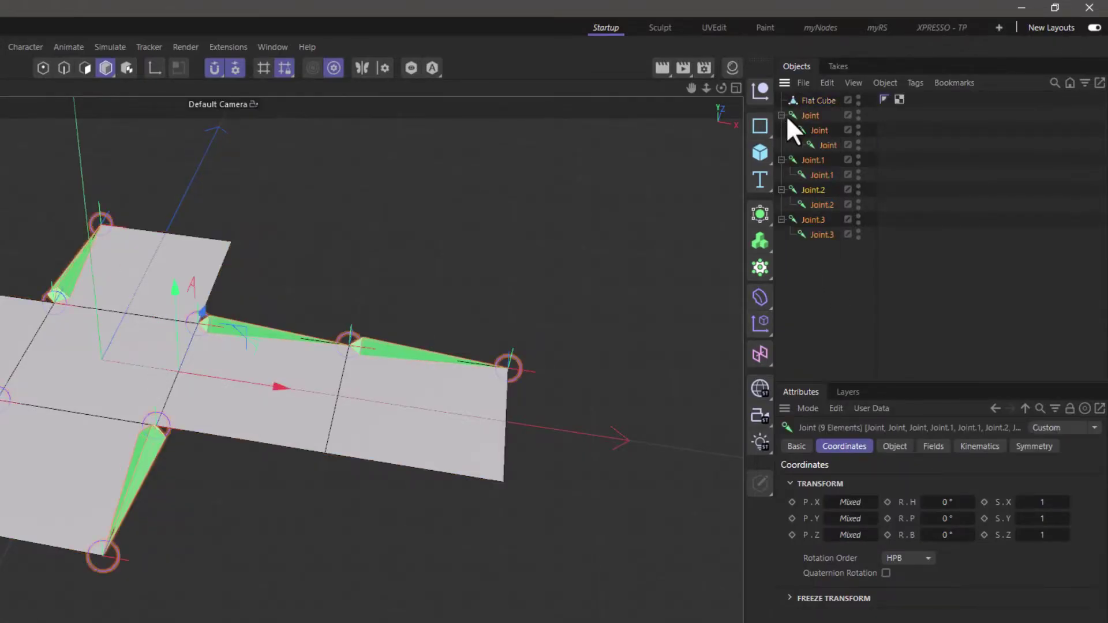
{"action": "left_click", "coordinate": [895, 446]}
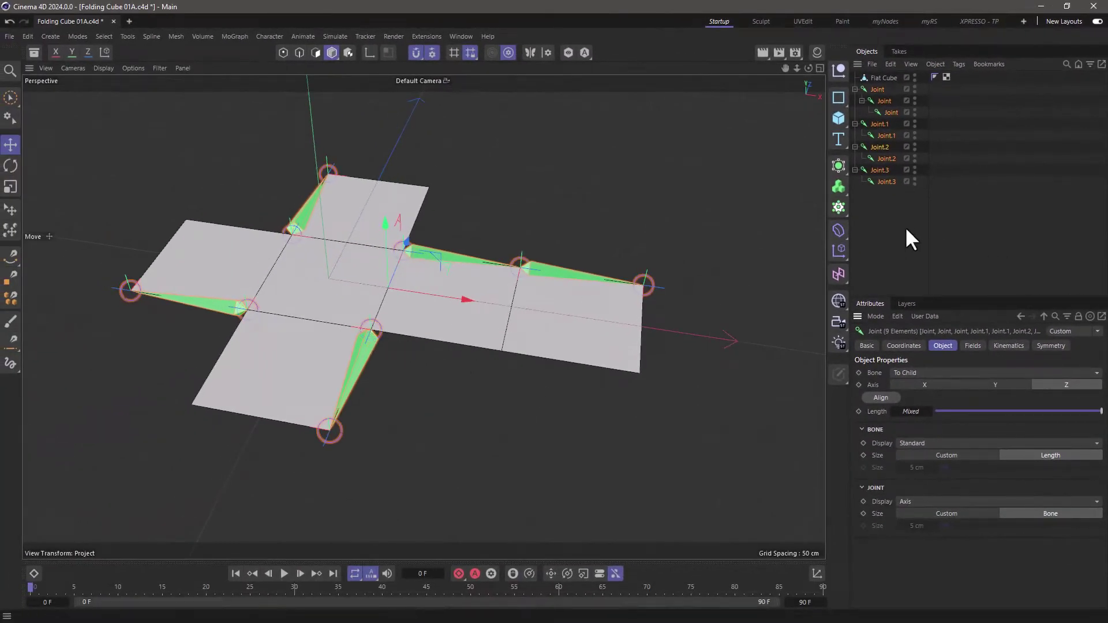
Step: Add a new joint renamed '0' and select the nine existing joints to parent beneath it
{"action": "left_click", "coordinate": [270, 36]}
{"action": "left_click", "coordinate": [288, 268]}
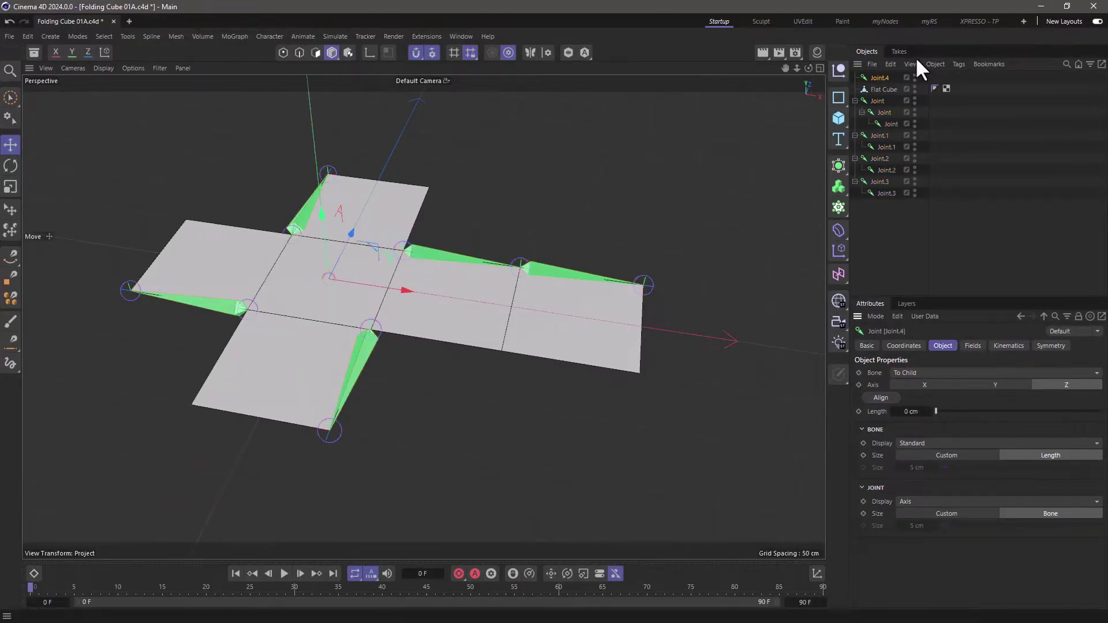
{"action": "double_click", "coordinate": [880, 77]}
{"action": "type", "text": "0"}
{"action": "key", "text": "Return"}
{"action": "mouse_move", "coordinate": [878, 226]}
{"action": "left_mouse_down"}
{"action": "mouse_move", "coordinate": [871, 75]}
{"action": "mouse_move", "coordinate": [876, 219]}
{"action": "left_mouse_up"}
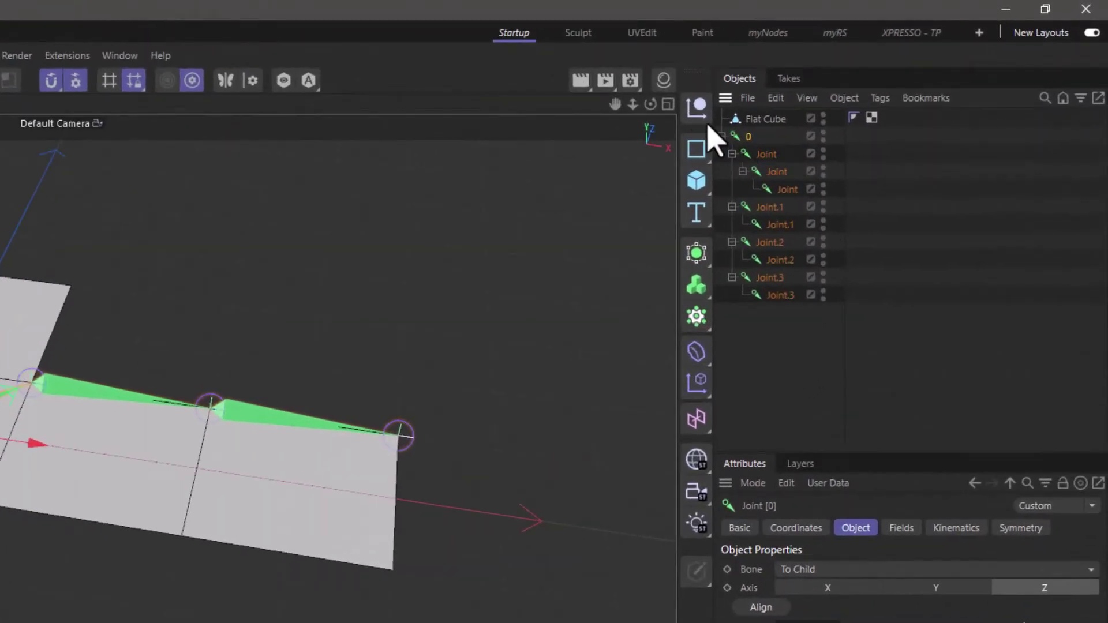
Step: Group the joint hierarchy under a null renamed 'Root'
{"action": "left_click", "coordinate": [695, 110], "text": "alt"}
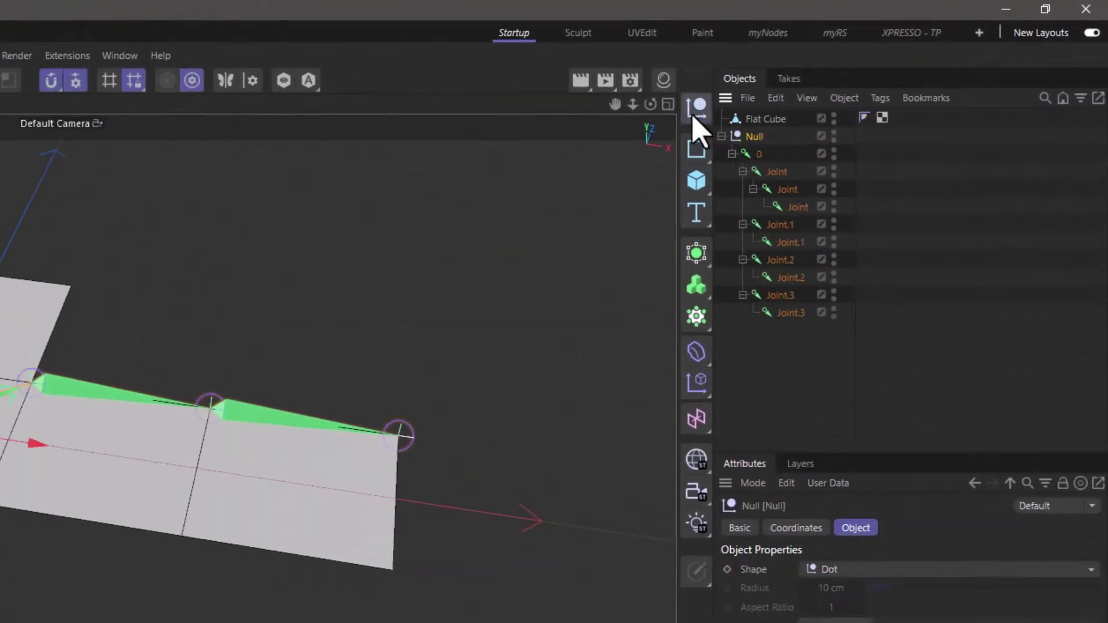
{"action": "double_click", "coordinate": [755, 139]}
{"action": "type", "text": "Root"}
{"action": "key", "text": "Return"}
Step: Select Flat Cube with all joints and bind the mesh to them with a skin
{"action": "left_click_drag", "start_coordinate": [815, 350], "coordinate": [723, 133]}
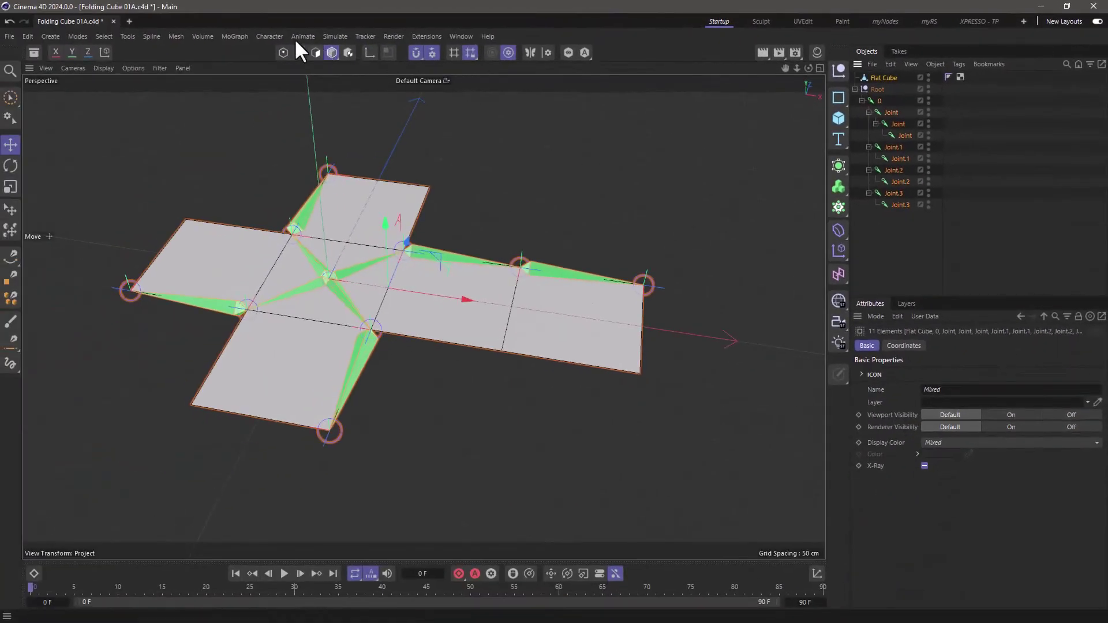
{"action": "left_click", "coordinate": [269, 37]}
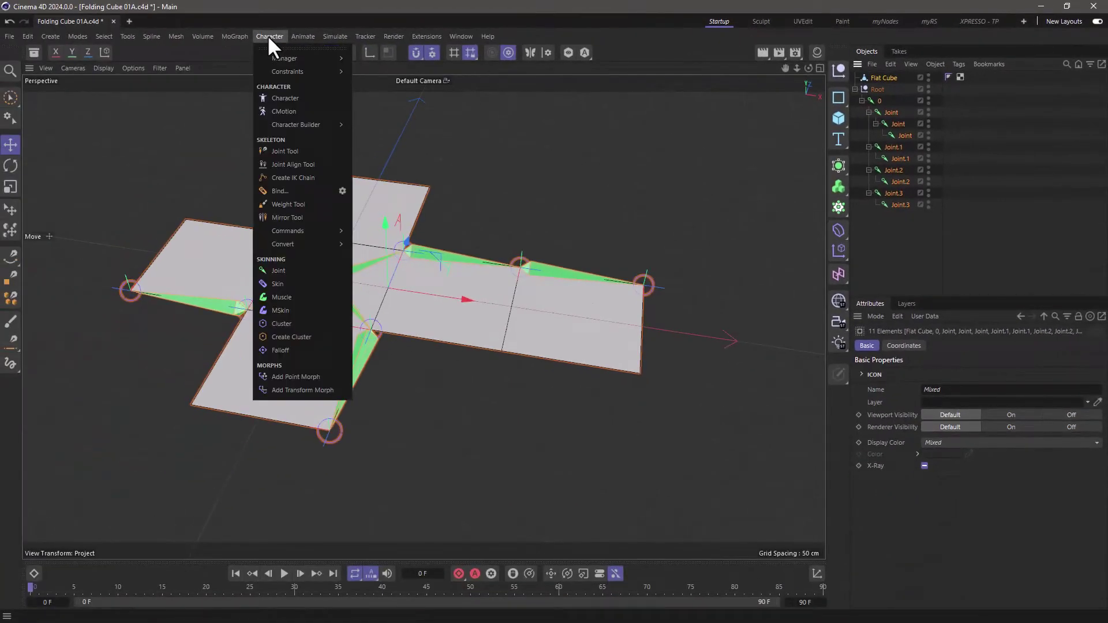
{"action": "left_click", "coordinate": [281, 191]}
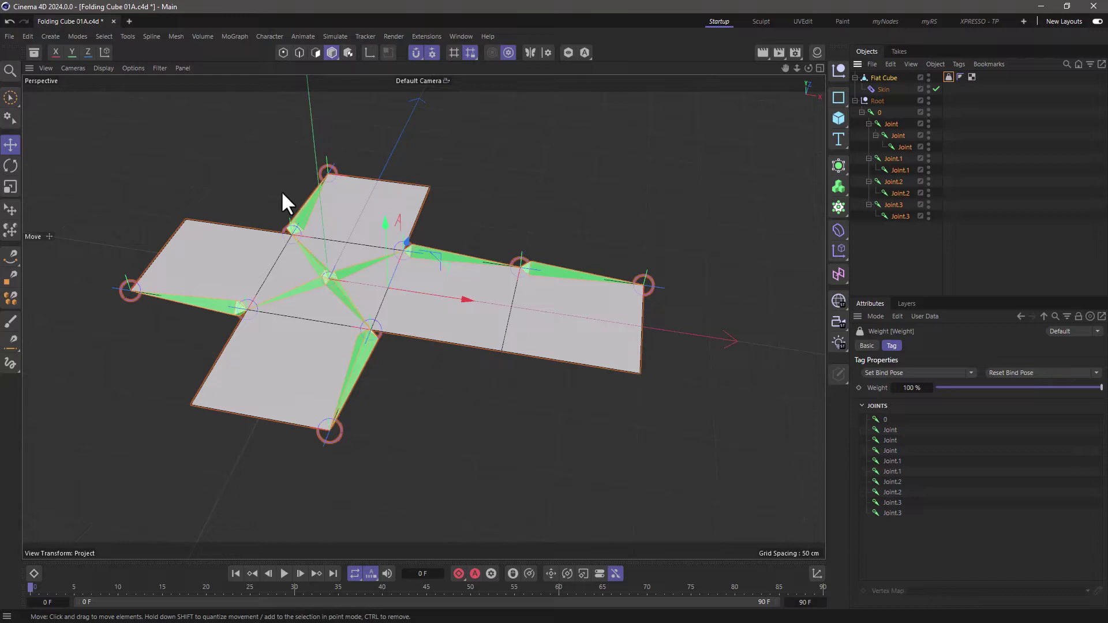
Step: In the Weight Manager, select joint 0 and apply 100% weight to all Flat Cube points
{"action": "double_click", "coordinate": [948, 75]}
{"action": "left_click_drag", "start_coordinate": [945, 75], "coordinate": [777, 121]}
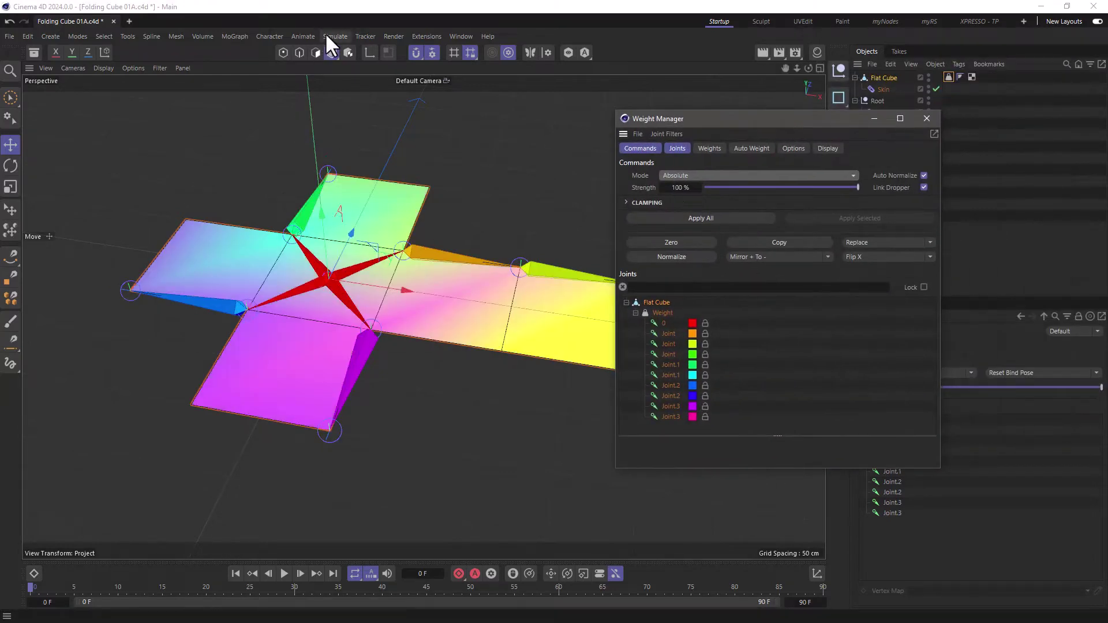
{"action": "left_click", "coordinate": [270, 35]}
{"action": "mouse_move", "coordinate": [277, 57]}
{"action": "left_click", "coordinate": [381, 77]}
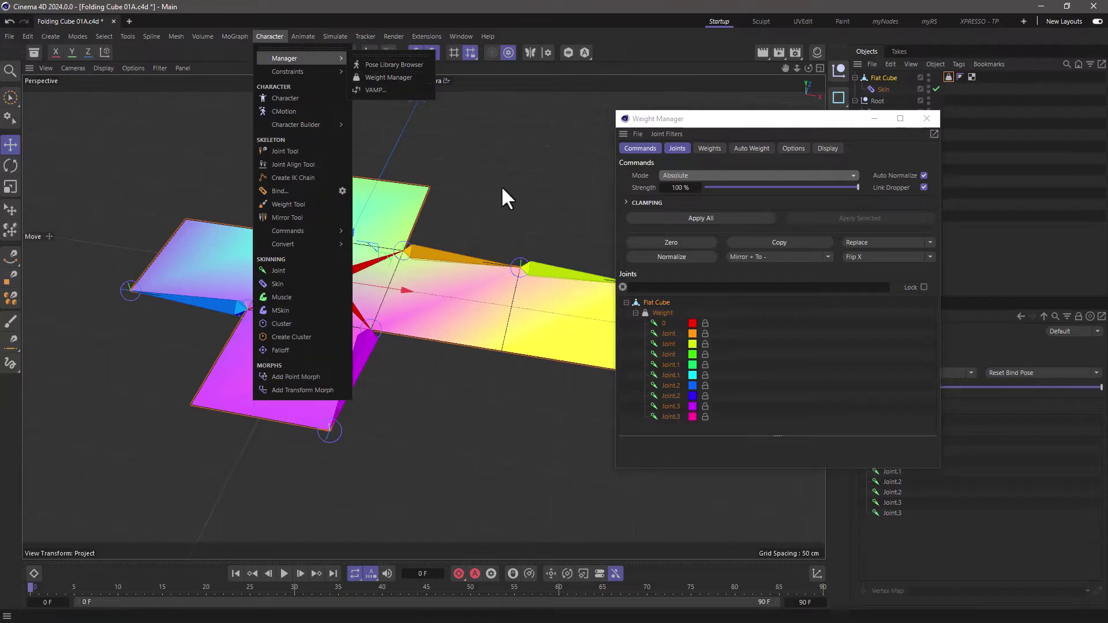
{"action": "left_click", "coordinate": [664, 320]}
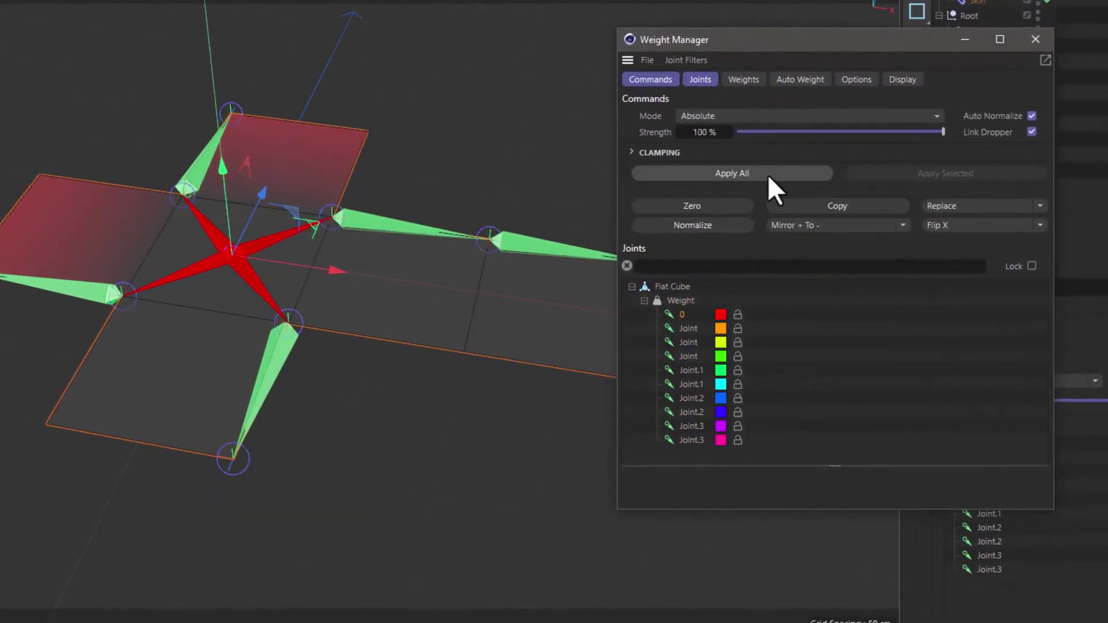
{"action": "left_click", "coordinate": [767, 174]}
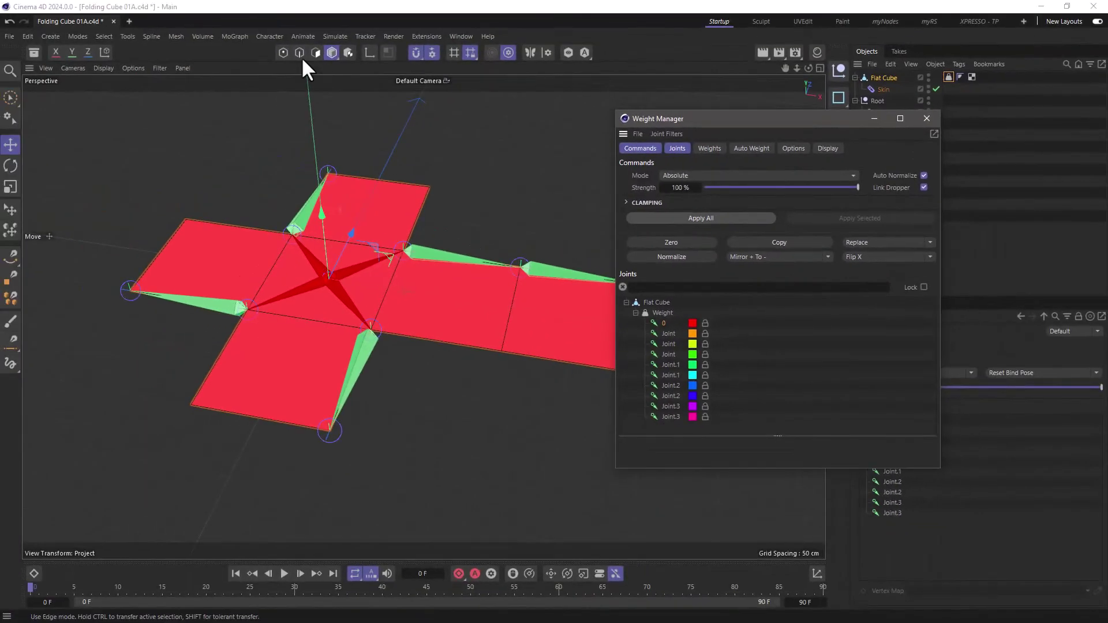
Step: In Points mode with live selection, weight the right flap's two points fully to the orange joint
{"action": "left_click", "coordinate": [283, 52]}
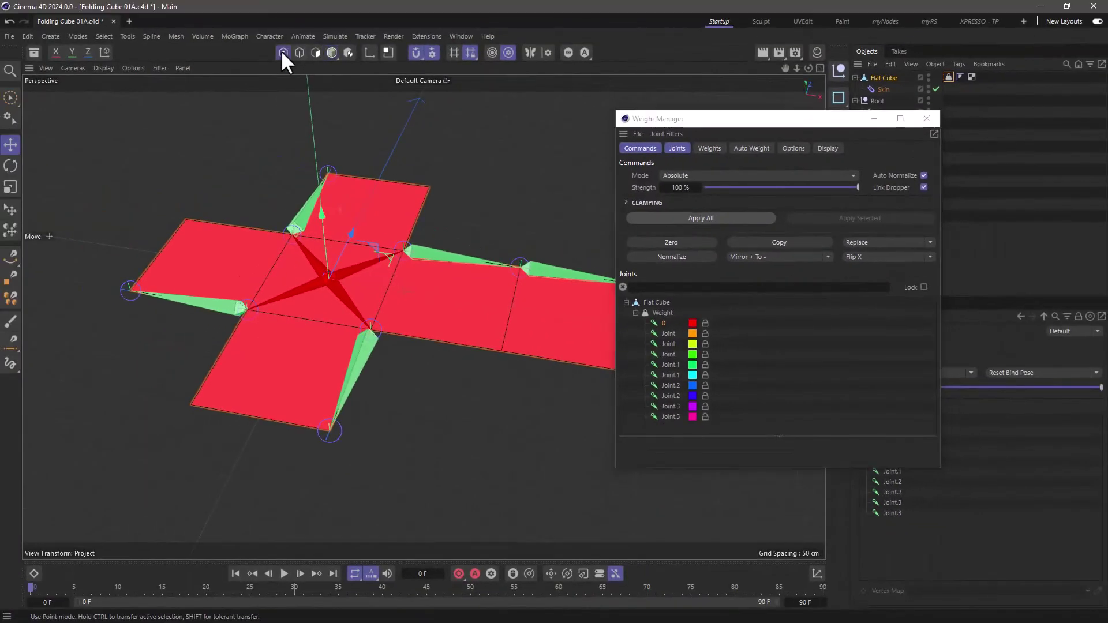
{"action": "left_click", "coordinate": [8, 96]}
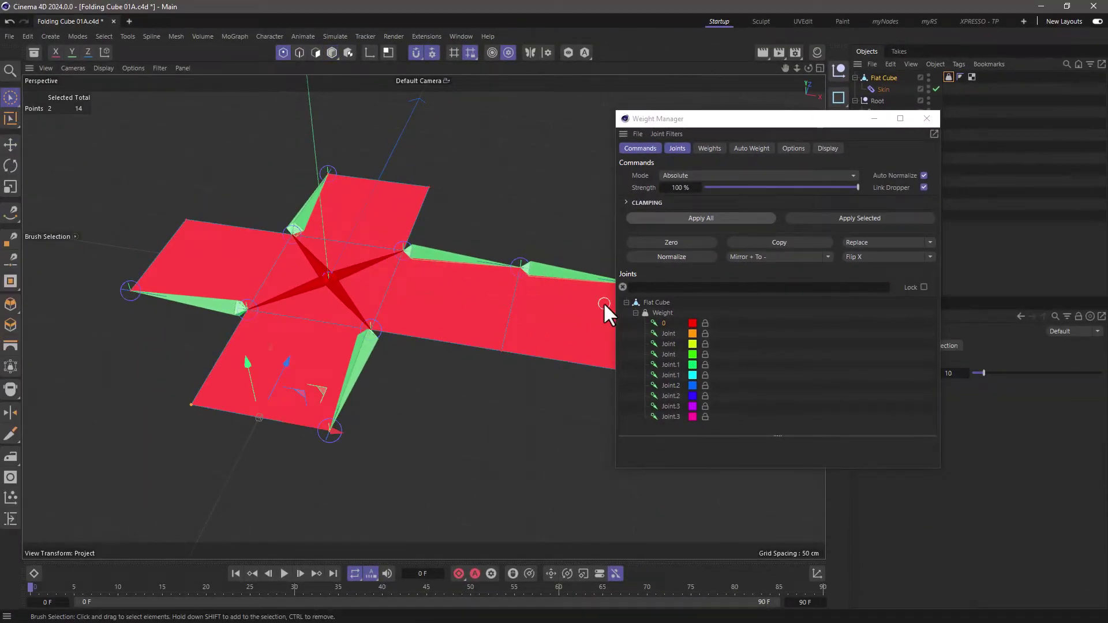
{"action": "left_click", "coordinate": [671, 334]}
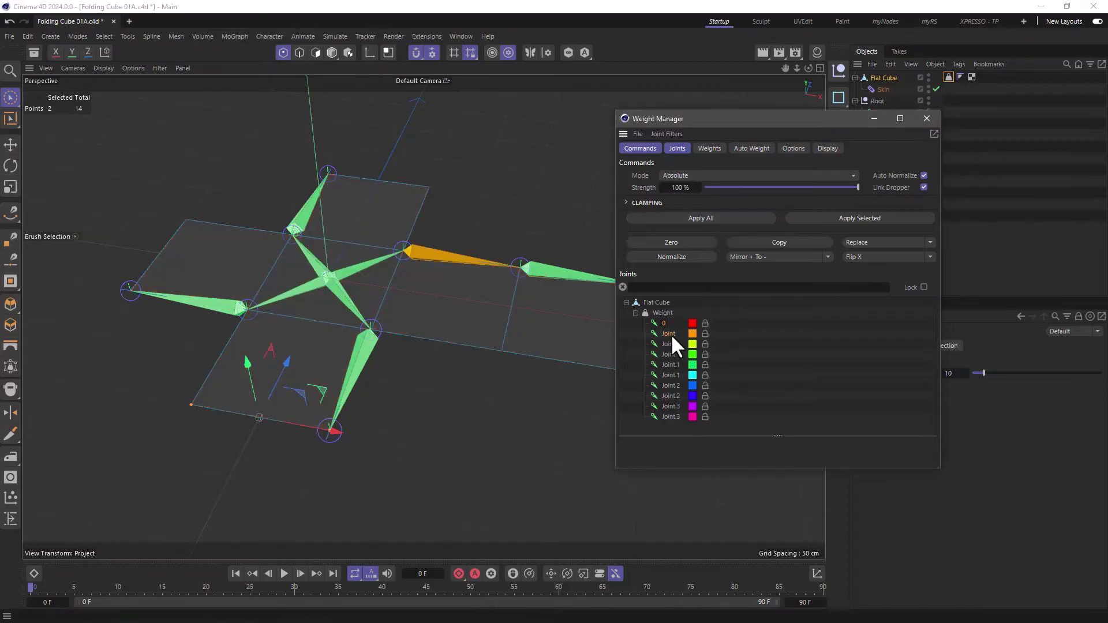
{"action": "left_click_drag", "start_coordinate": [517, 269], "coordinate": [503, 348]}
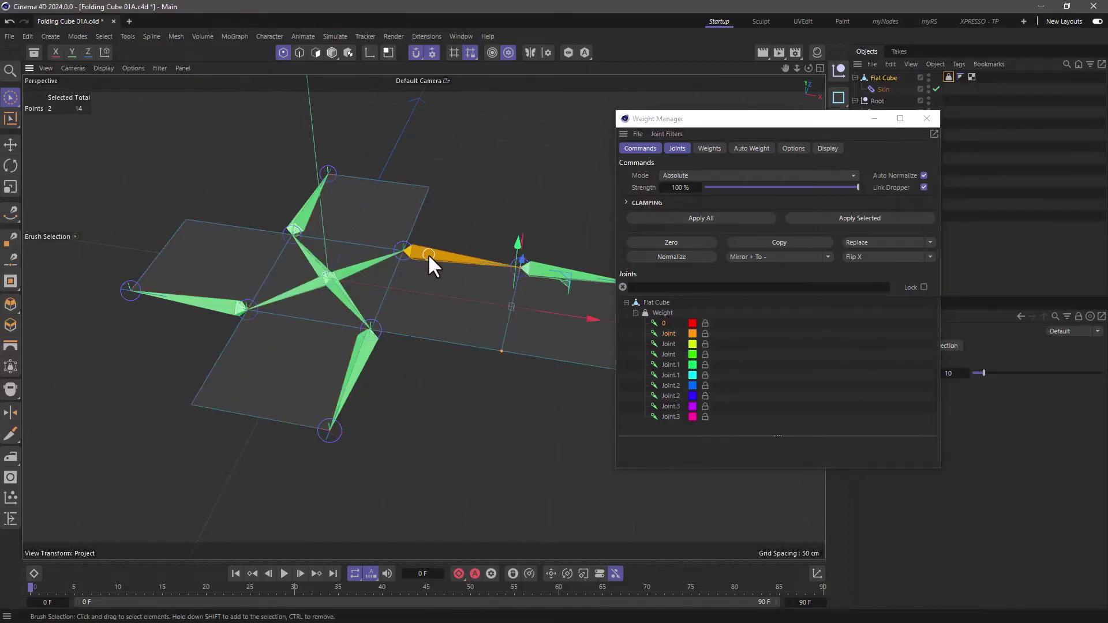
{"action": "left_click", "coordinate": [817, 217]}
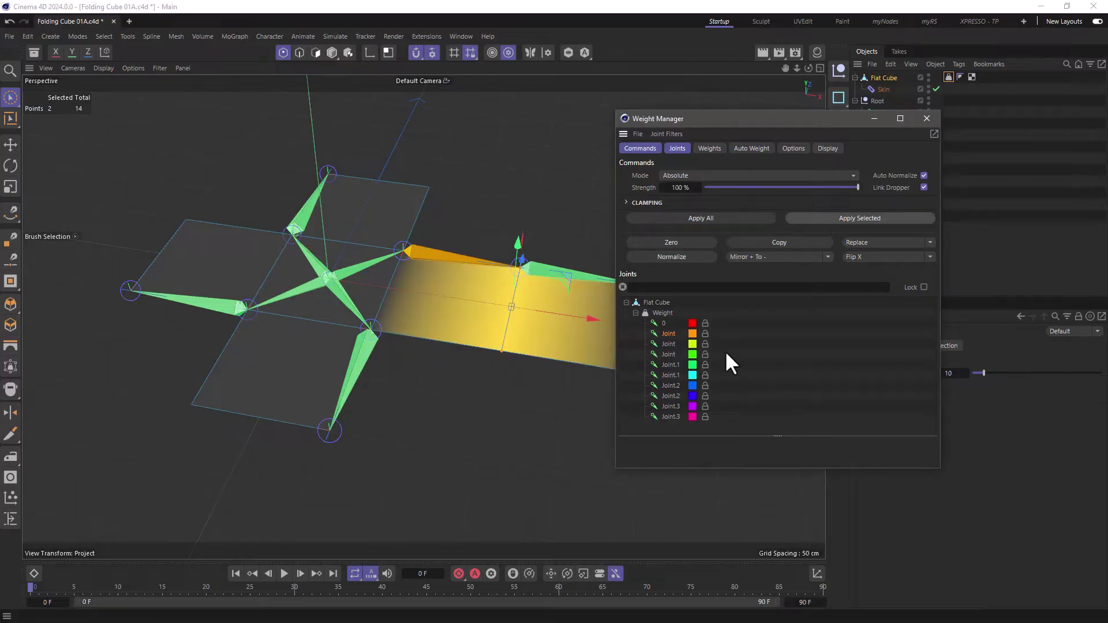
Step: Weight the outer right flap's two edge points fully to the yellow joint
{"action": "left_click", "coordinate": [669, 344]}
{"action": "middle_click_drag", "start_coordinate": [556, 321], "coordinate": [442, 325], "text": "alt"}
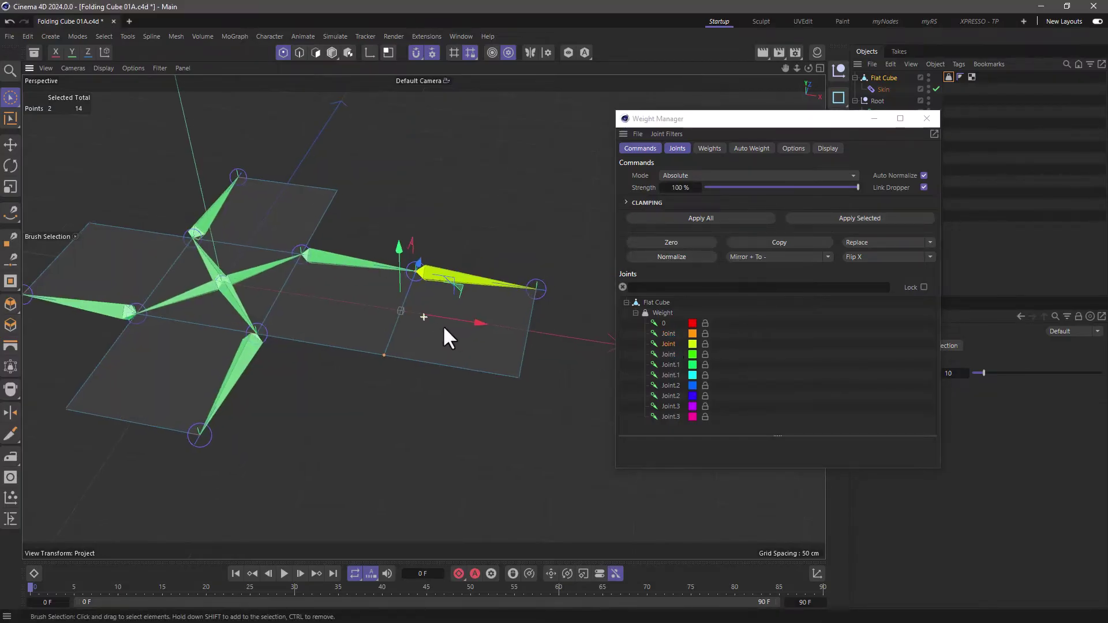
{"action": "left_click_drag", "start_coordinate": [514, 378], "coordinate": [516, 376]}
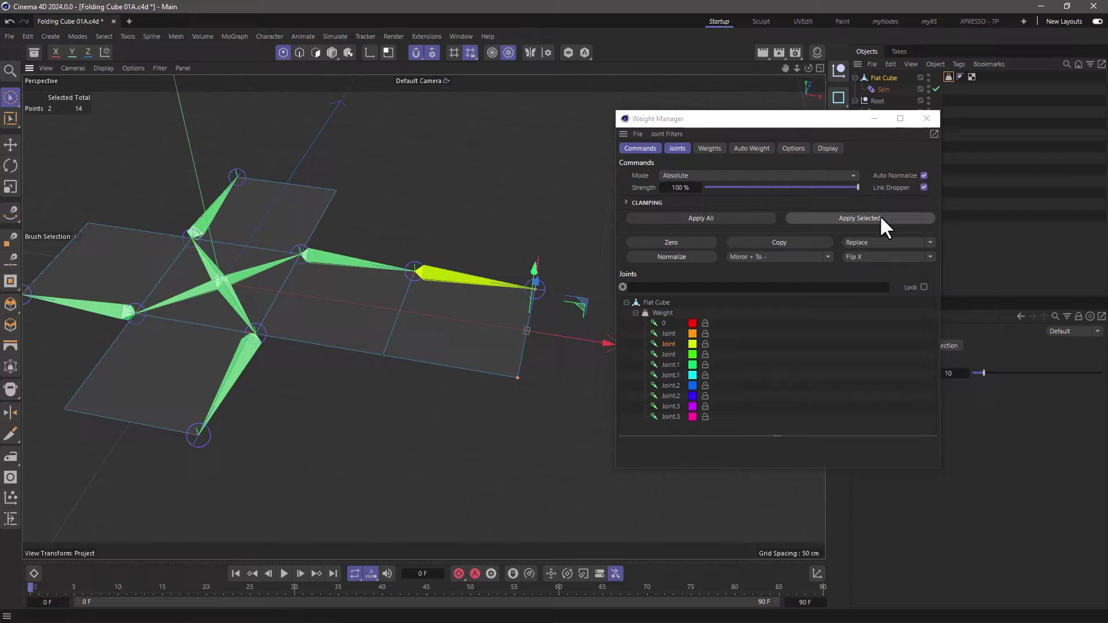
{"action": "left_click", "coordinate": [880, 219]}
Step: Weight the top, left and bottom flaps' outer points to Joint.1, Joint.2 and Joint.3 respectively
{"action": "left_click", "coordinate": [669, 364]}
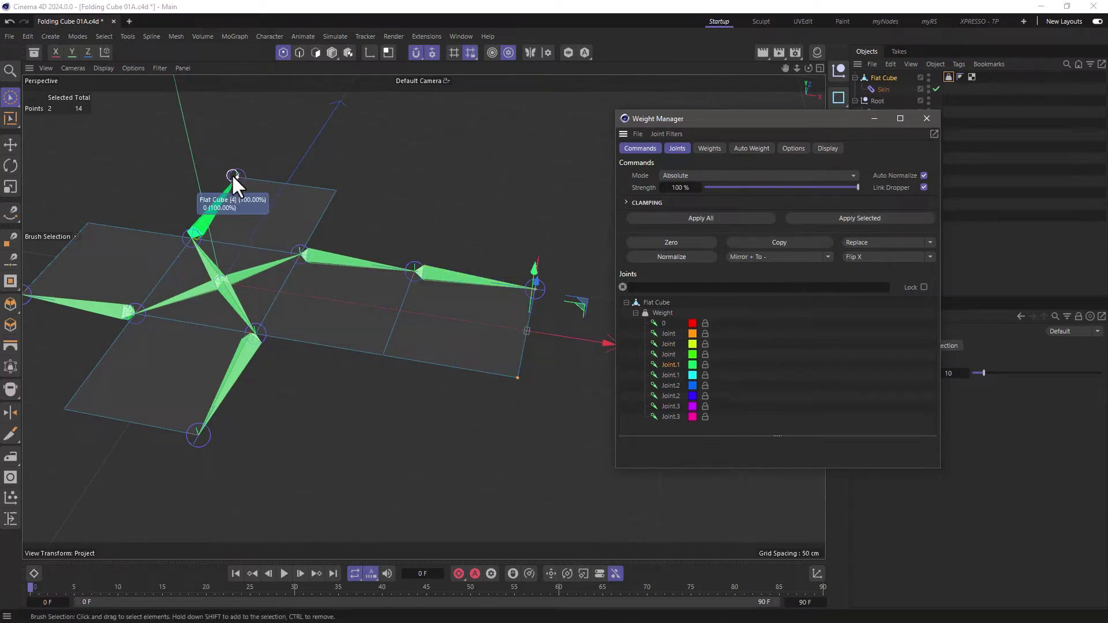
{"action": "left_click_drag", "start_coordinate": [231, 178], "coordinate": [352, 193]}
{"action": "left_click", "coordinate": [864, 220]}
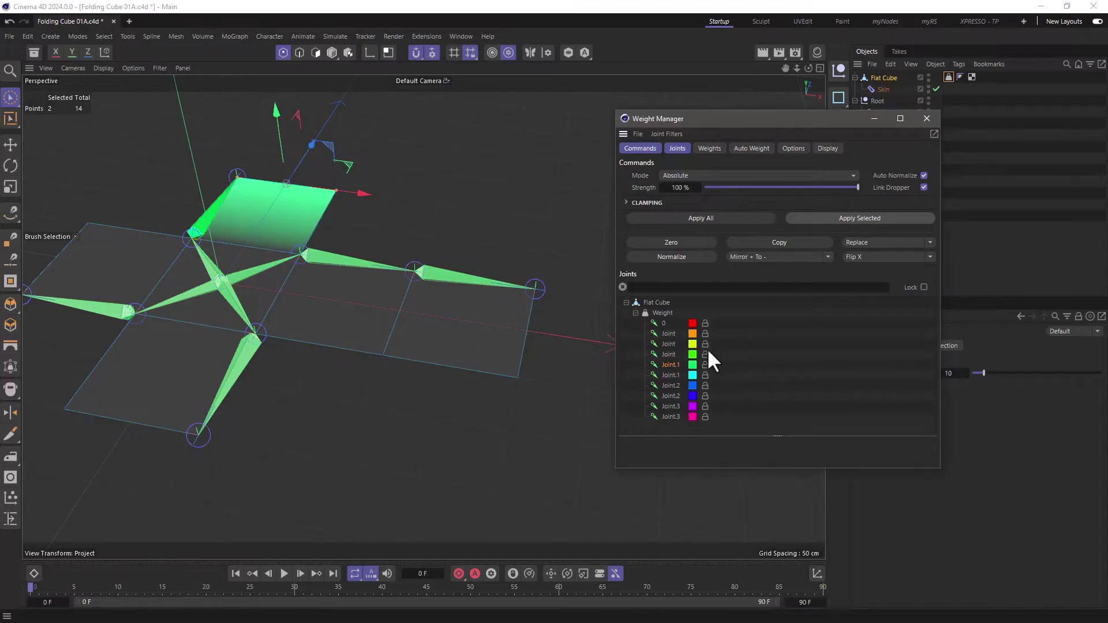
{"action": "left_click", "coordinate": [668, 385]}
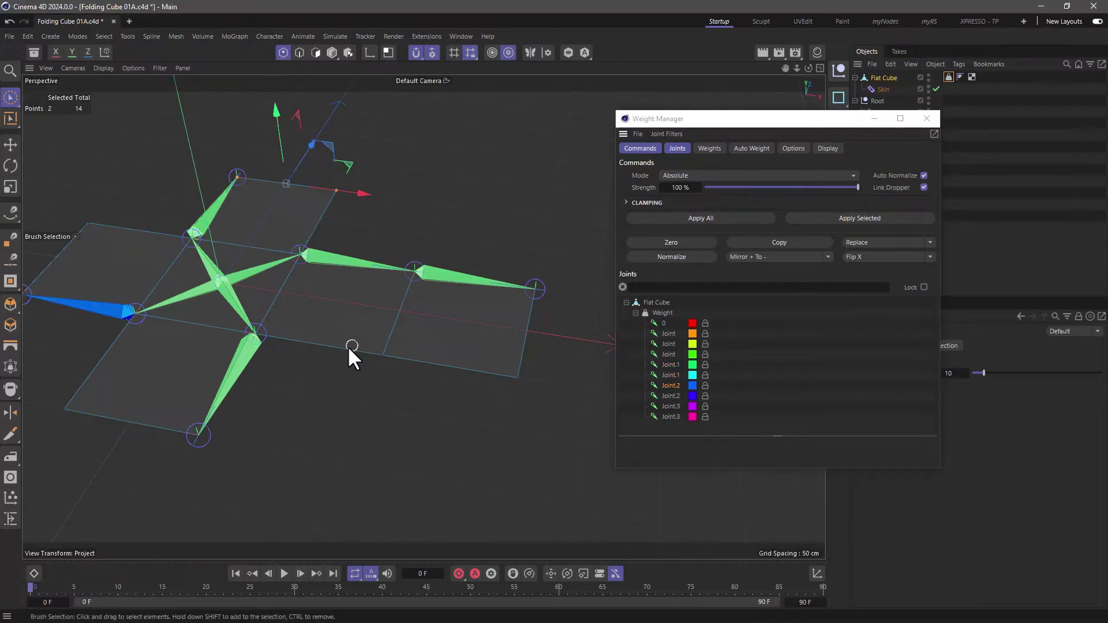
{"action": "middle_click_drag", "start_coordinate": [348, 345], "coordinate": [367, 347]}
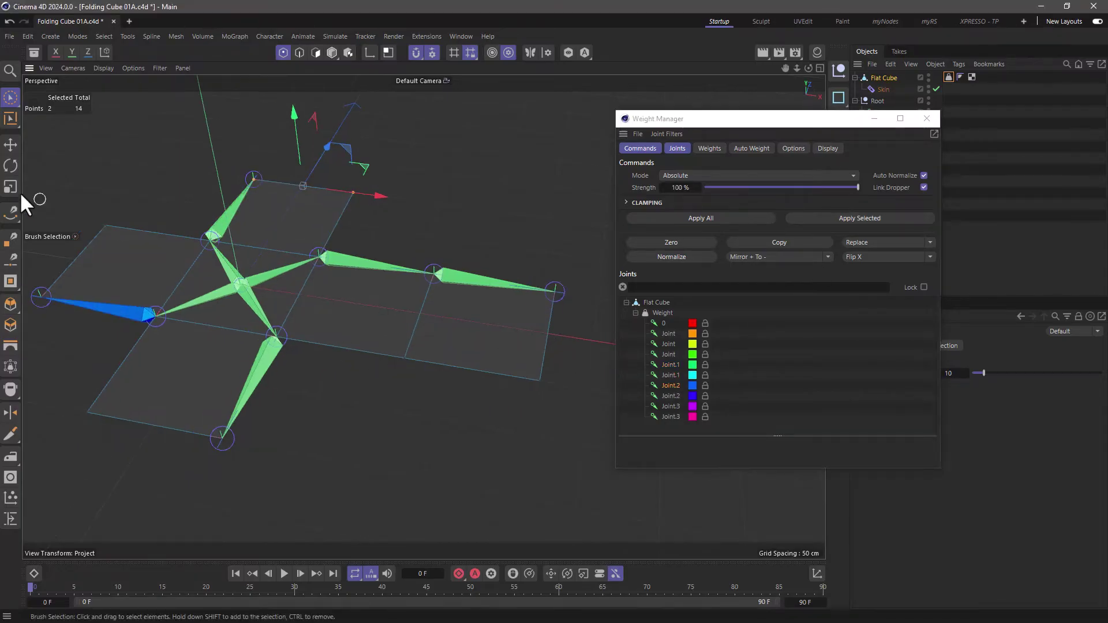
{"action": "left_click", "coordinate": [38, 297], "text": "shift"}
{"action": "left_click", "coordinate": [848, 218]}
{"action": "left_click", "coordinate": [676, 405]}
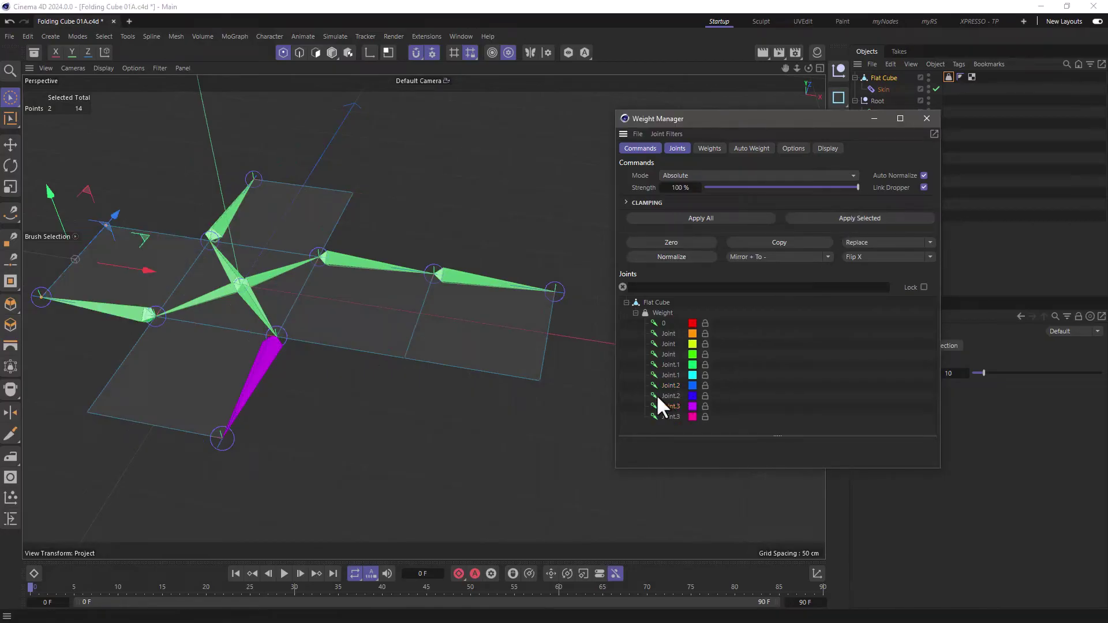
{"action": "left_click", "coordinate": [222, 437]}
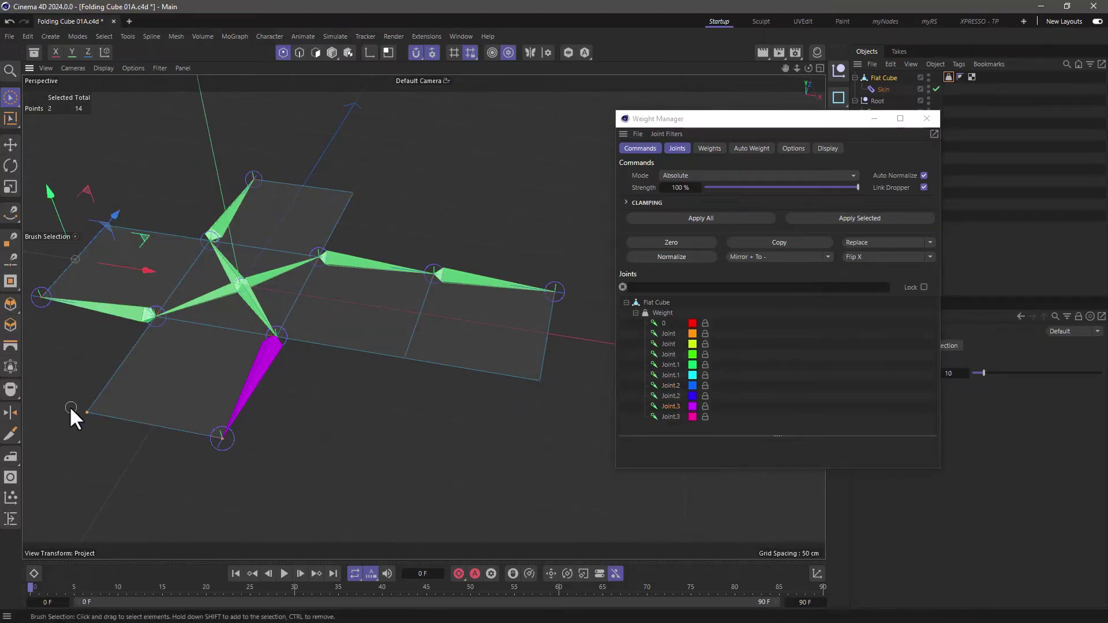
{"action": "left_click", "coordinate": [844, 217]}
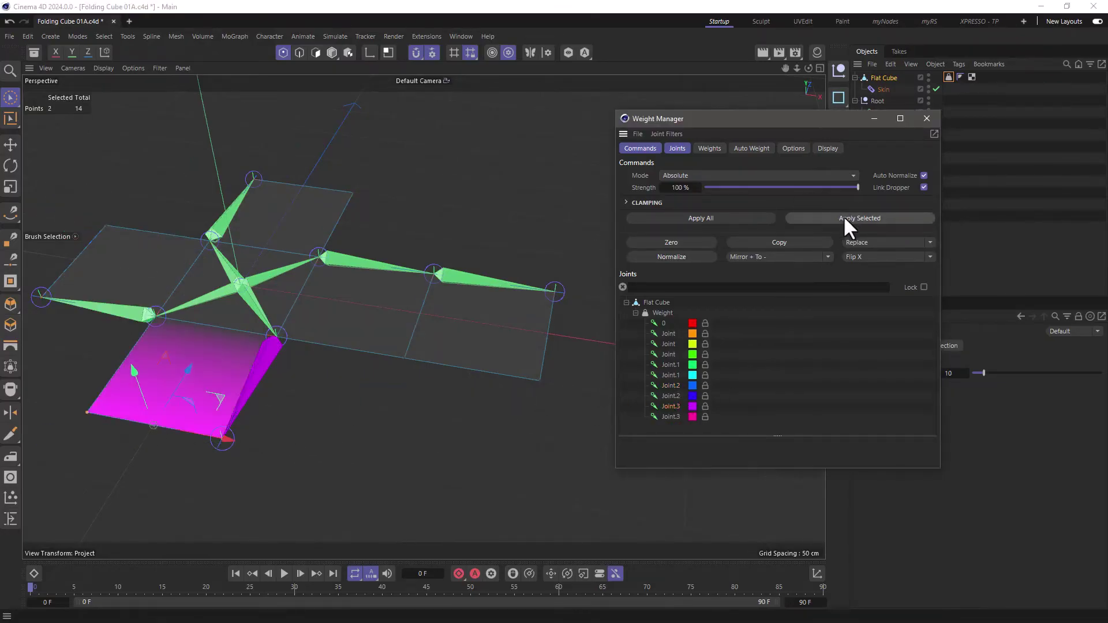
Step: Select all joints in Model mode and keyframe their pitch rotation at 0° on frame 0
{"action": "left_click", "coordinate": [926, 119]}
{"action": "left_click", "coordinate": [332, 53]}
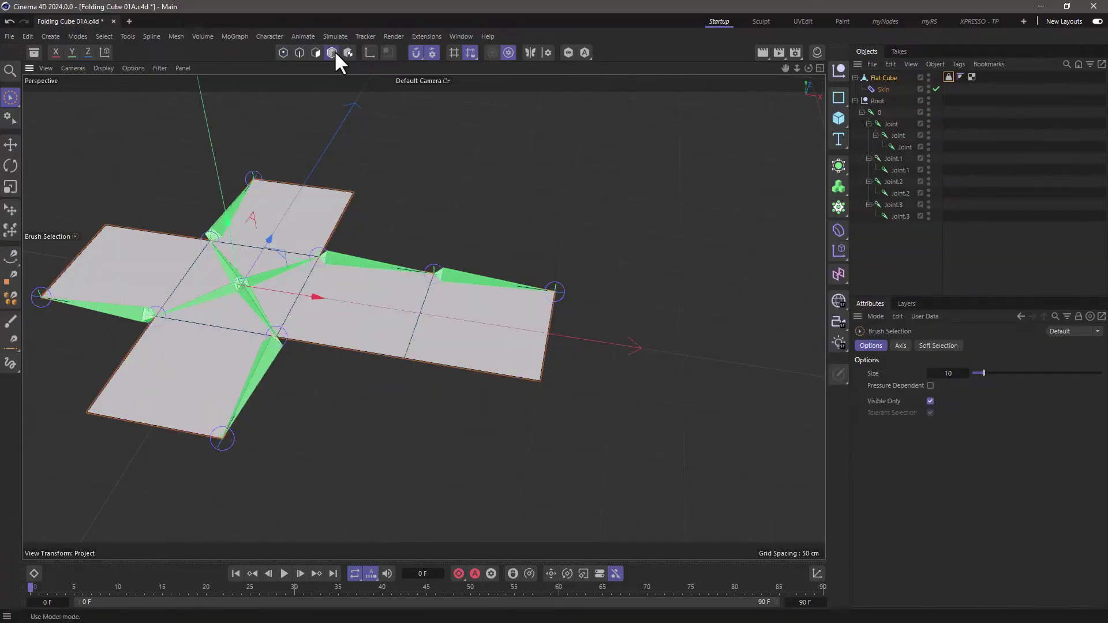
{"action": "left_click_drag", "start_coordinate": [927, 239], "coordinate": [869, 112]}
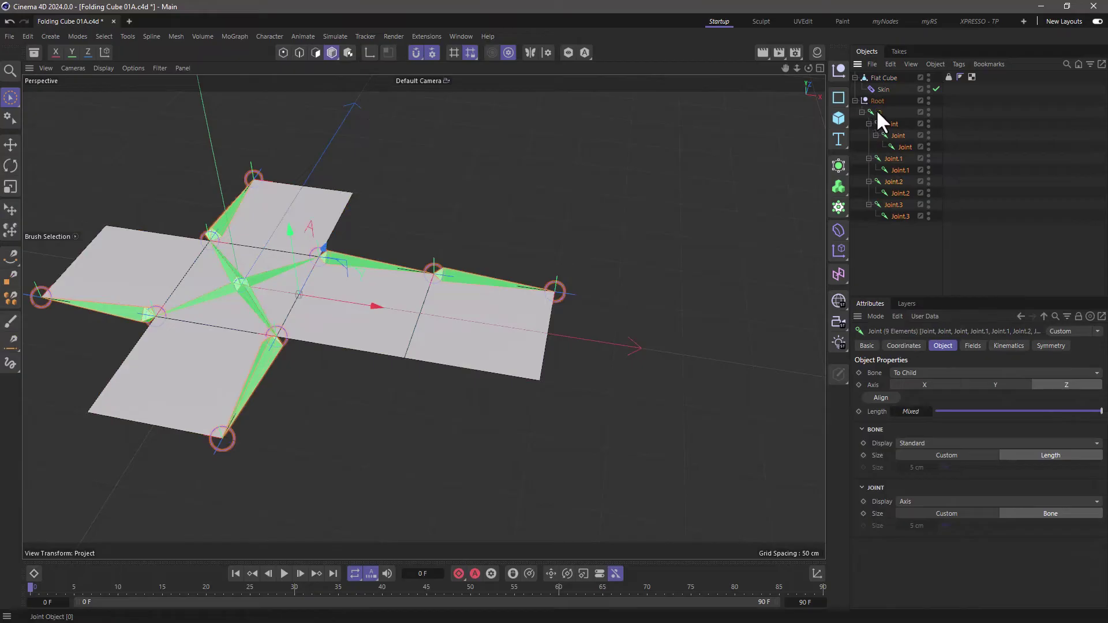
{"action": "left_click", "coordinate": [912, 347]}
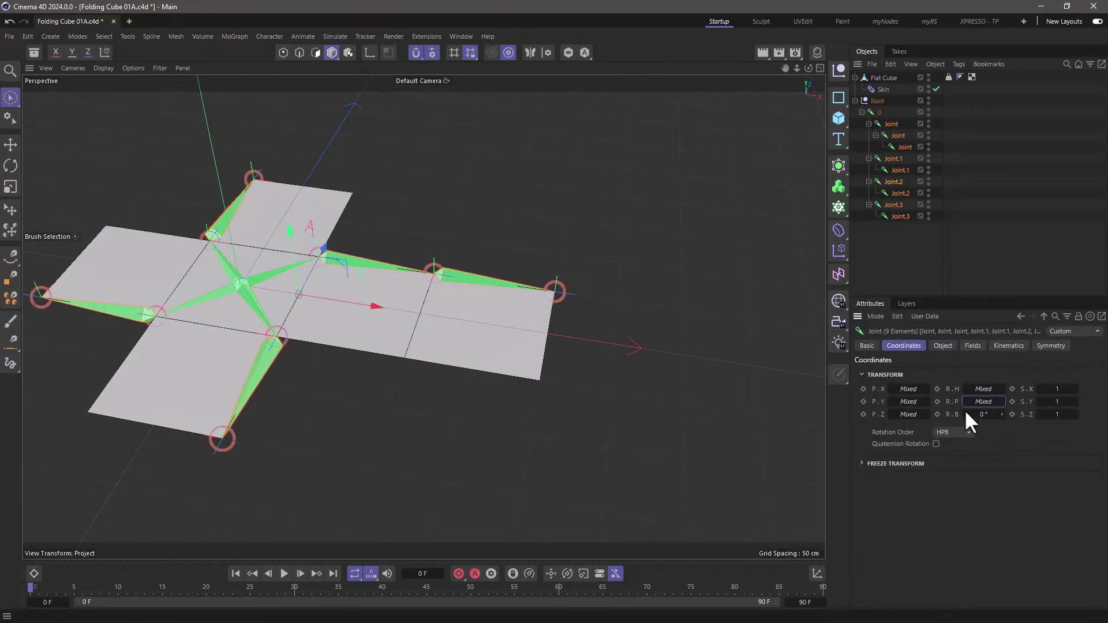
{"action": "left_click_drag", "start_coordinate": [971, 404], "coordinate": [1005, 406]}
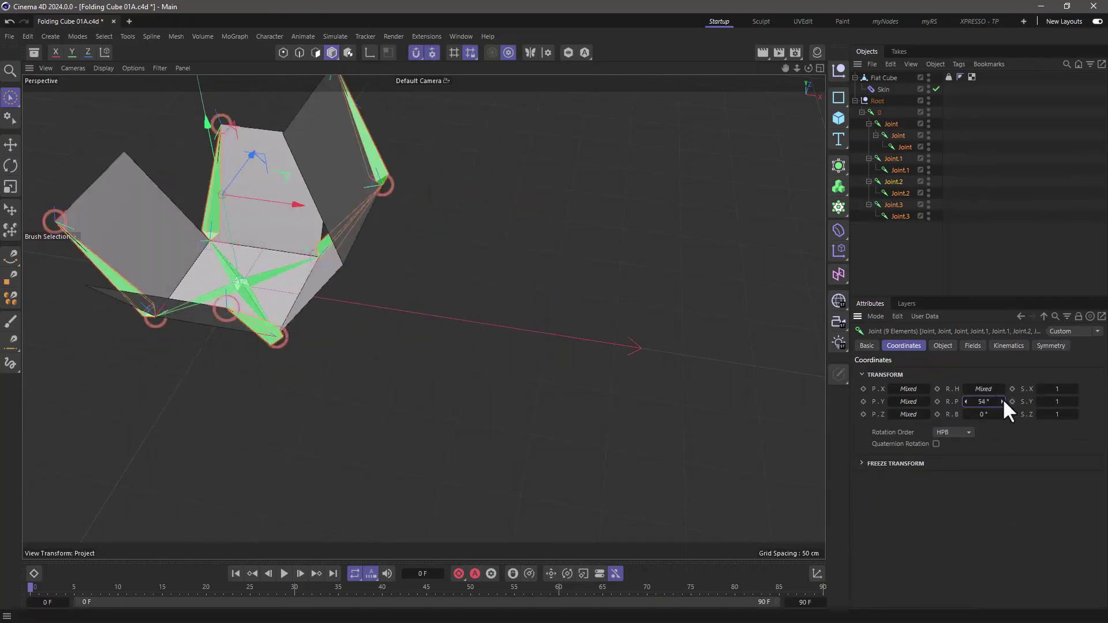
{"action": "left_click", "coordinate": [993, 402]}
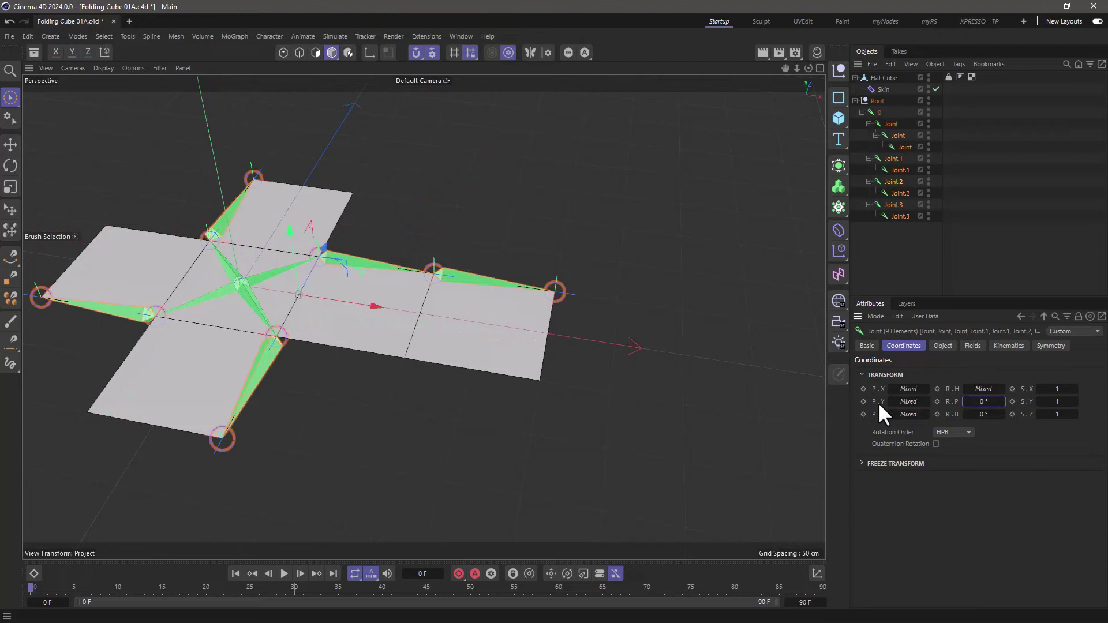
{"action": "left_click", "coordinate": [937, 402]}
Step: At frame 30, set the joints' R.P to 90° and keyframe the folded pose
{"action": "left_click", "coordinate": [295, 587]}
{"action": "left_click", "coordinate": [982, 402]}
{"action": "type", "text": "90"}
{"action": "key", "text": "Return"}
{"action": "left_click", "coordinate": [938, 401]}
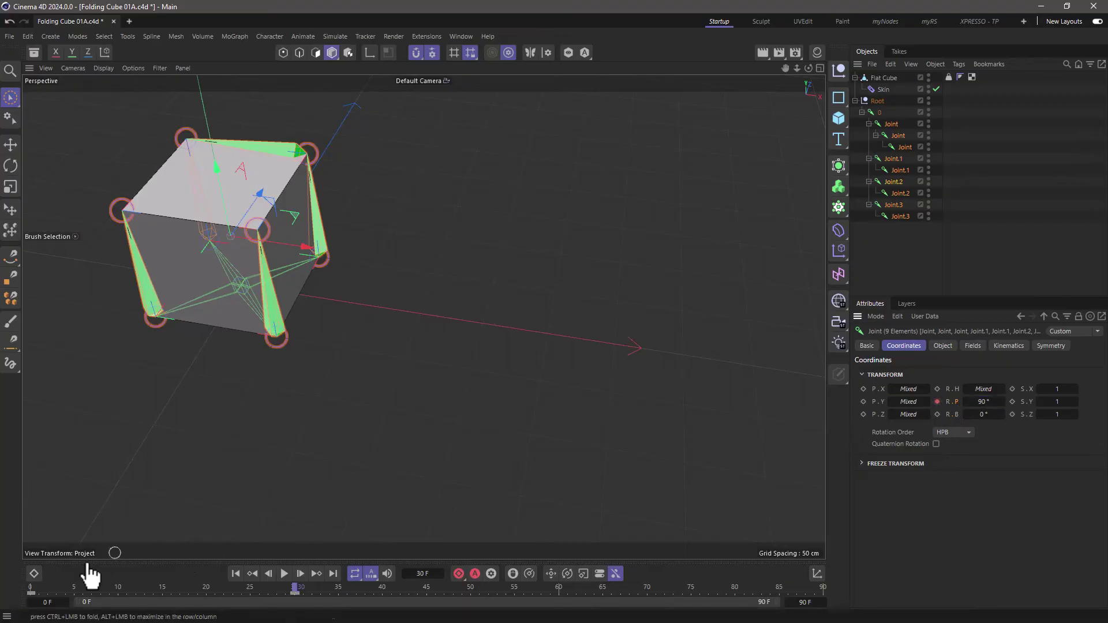
Step: In an enlarged Dope Sheet, shift Joint.3, Joint.2 and Joint.1 keys to start at frames 18, 12 and 7
{"action": "left_click", "coordinate": [34, 574]}
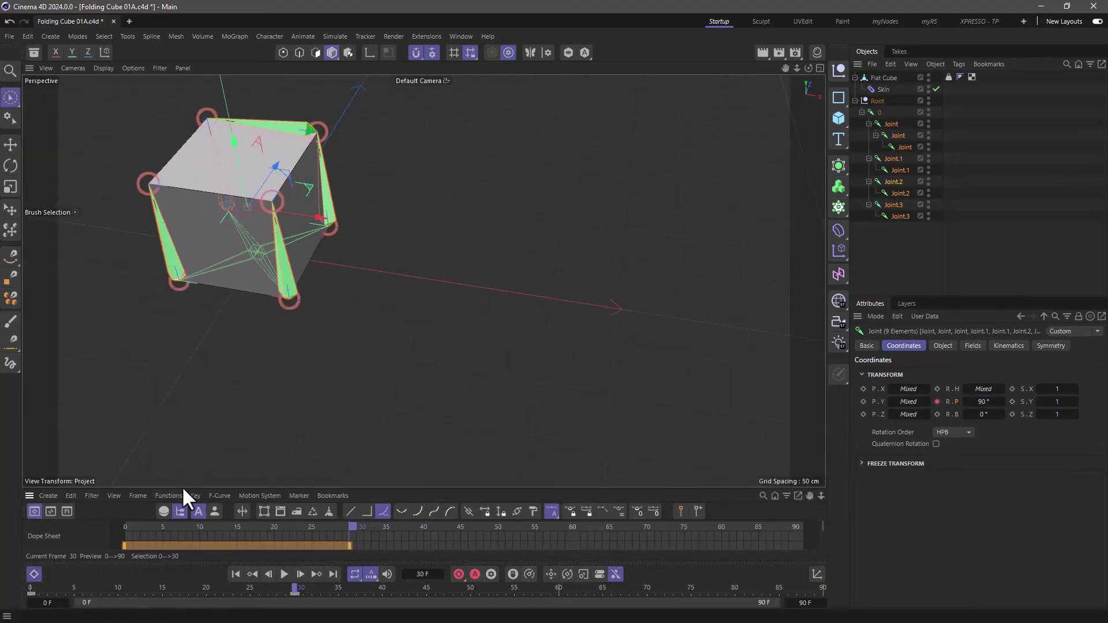
{"action": "left_click_drag", "start_coordinate": [182, 486], "coordinate": [182, 378]}
{"action": "left_click", "coordinate": [78, 514]}
{"action": "left_click", "coordinate": [64, 487]}
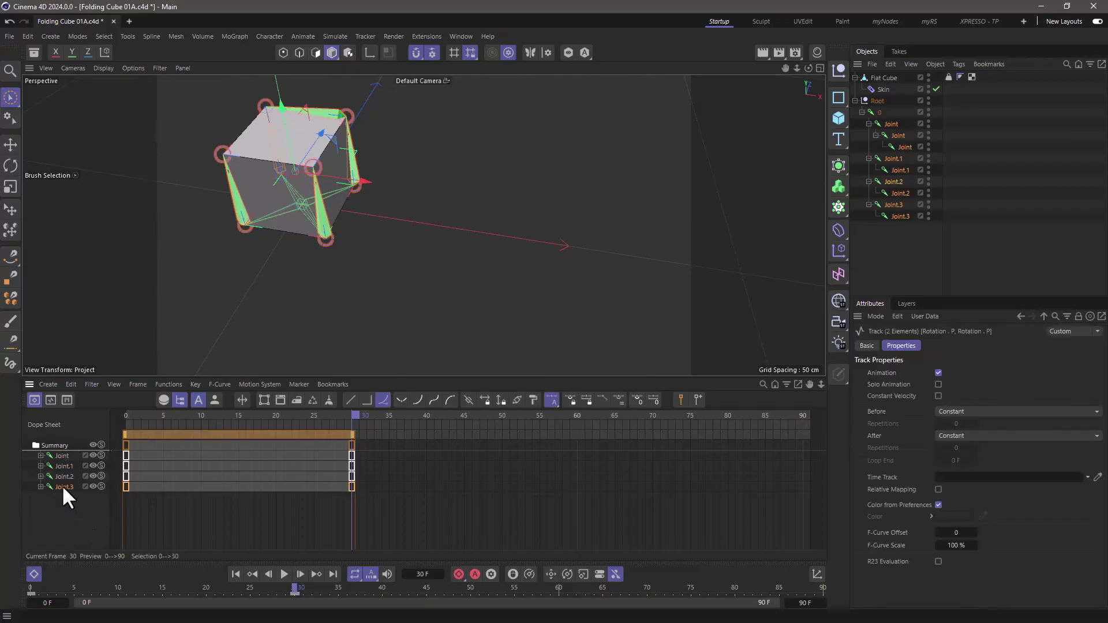
{"action": "left_click_drag", "start_coordinate": [160, 436], "coordinate": [300, 435]}
{"action": "left_click", "coordinate": [64, 476]}
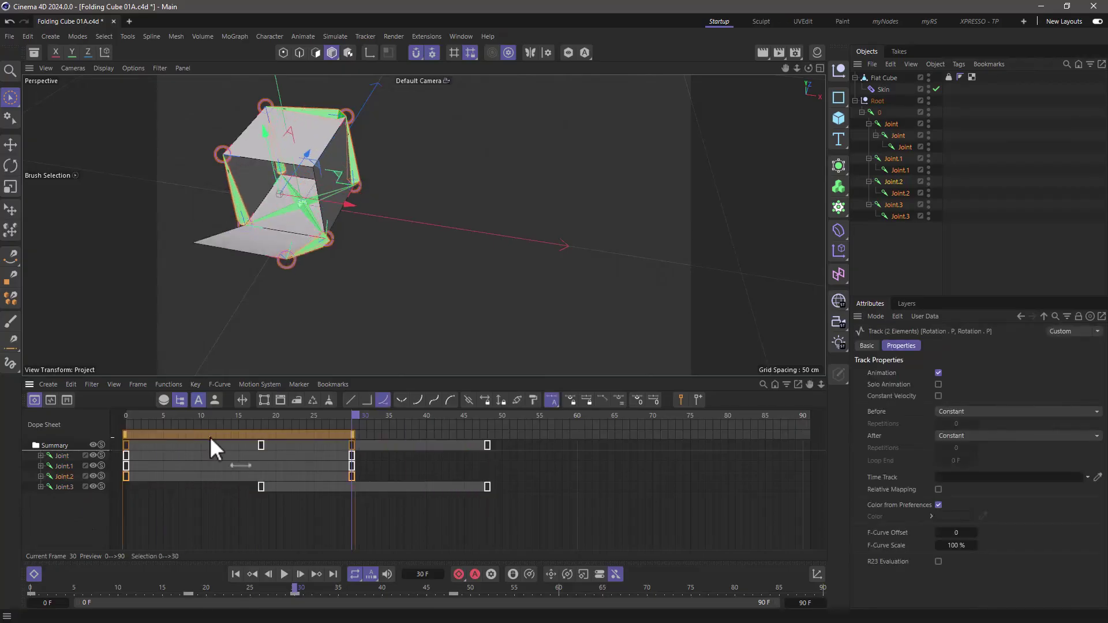
{"action": "left_click_drag", "start_coordinate": [210, 437], "coordinate": [300, 439]}
{"action": "left_click", "coordinate": [64, 466]}
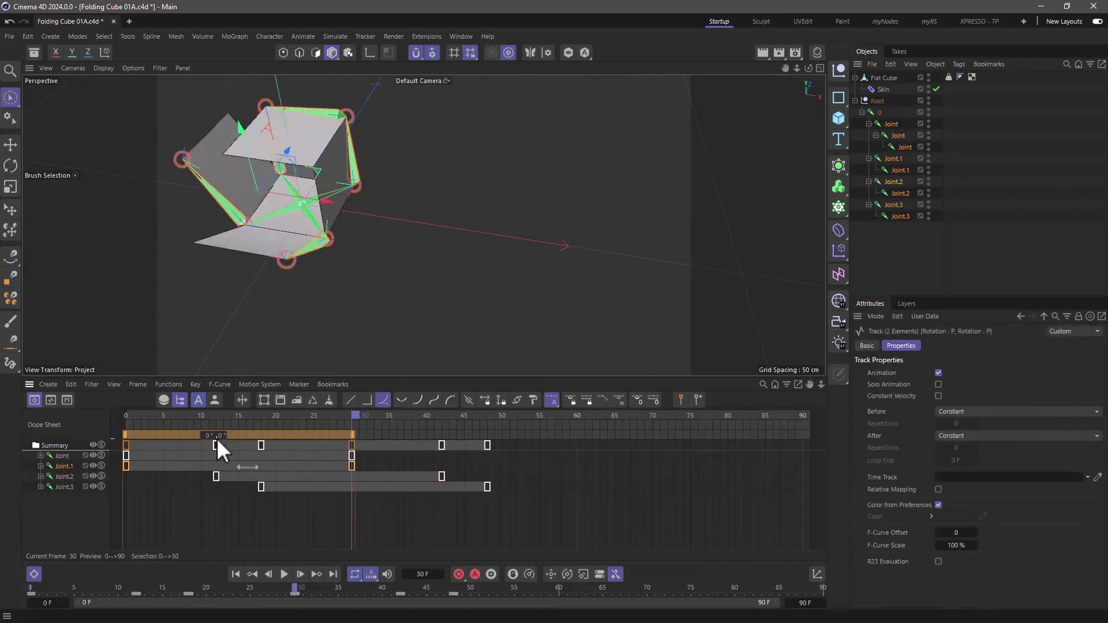
{"action": "left_click_drag", "start_coordinate": [217, 438], "coordinate": [269, 435]}
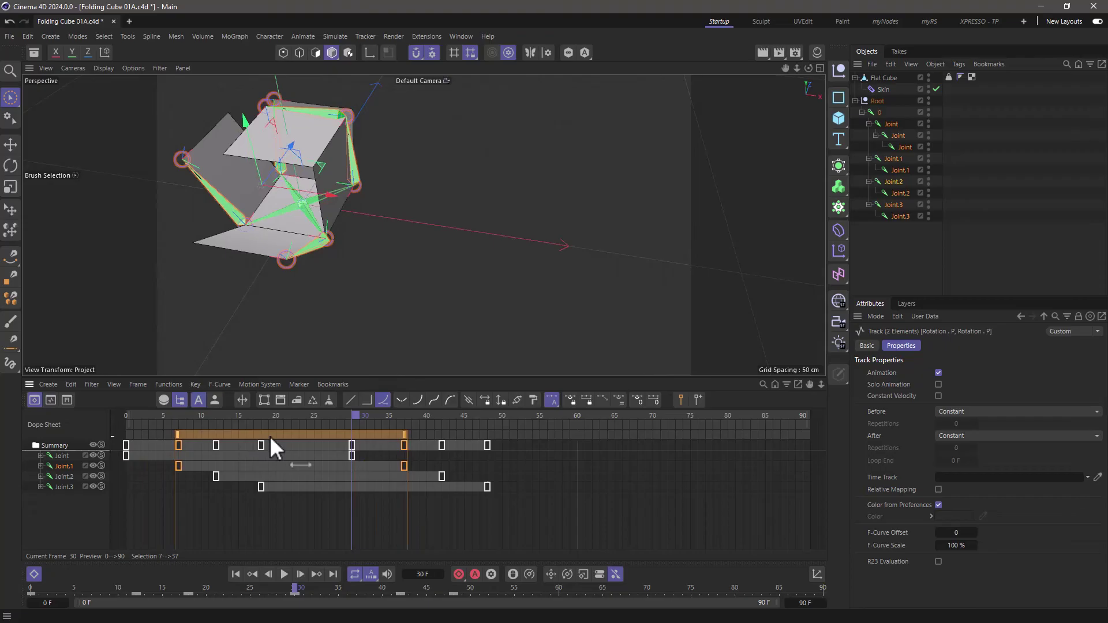
Step: Close the Dope Sheet, go to frame 0, hide Root's joints in the viewport, and play
{"action": "left_click", "coordinate": [34, 573]}
{"action": "left_click", "coordinate": [236, 574]}
{"action": "middle_click_drag", "start_coordinate": [286, 413], "coordinate": [441, 421], "text": "alt"}
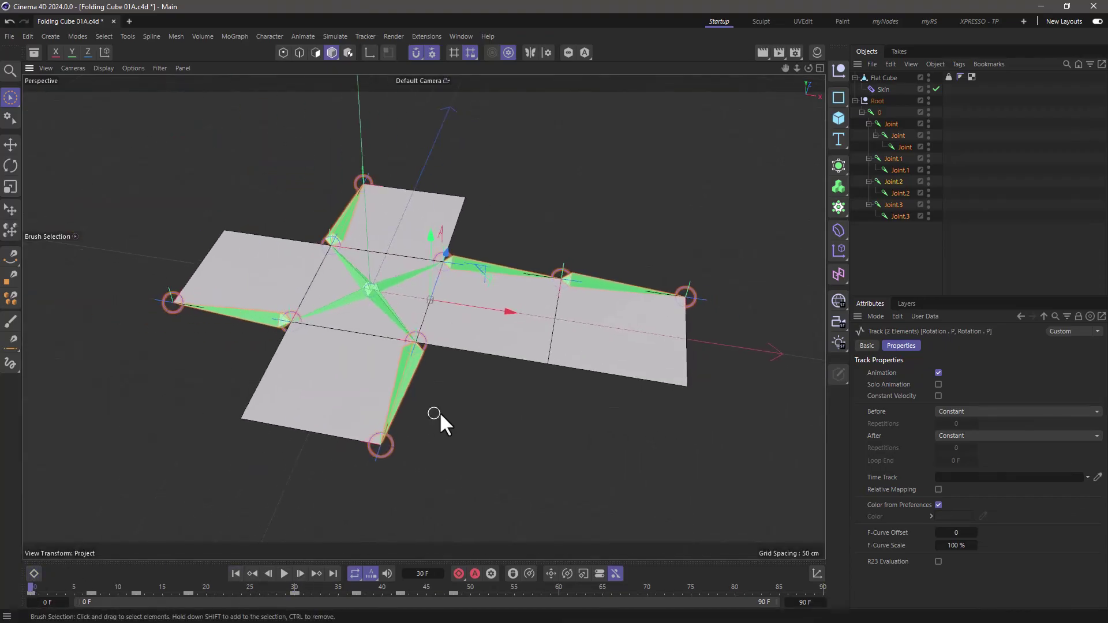
{"action": "scroll", "coordinate": [457, 421], "scroll_direction": "up", "scroll_amount": 3}
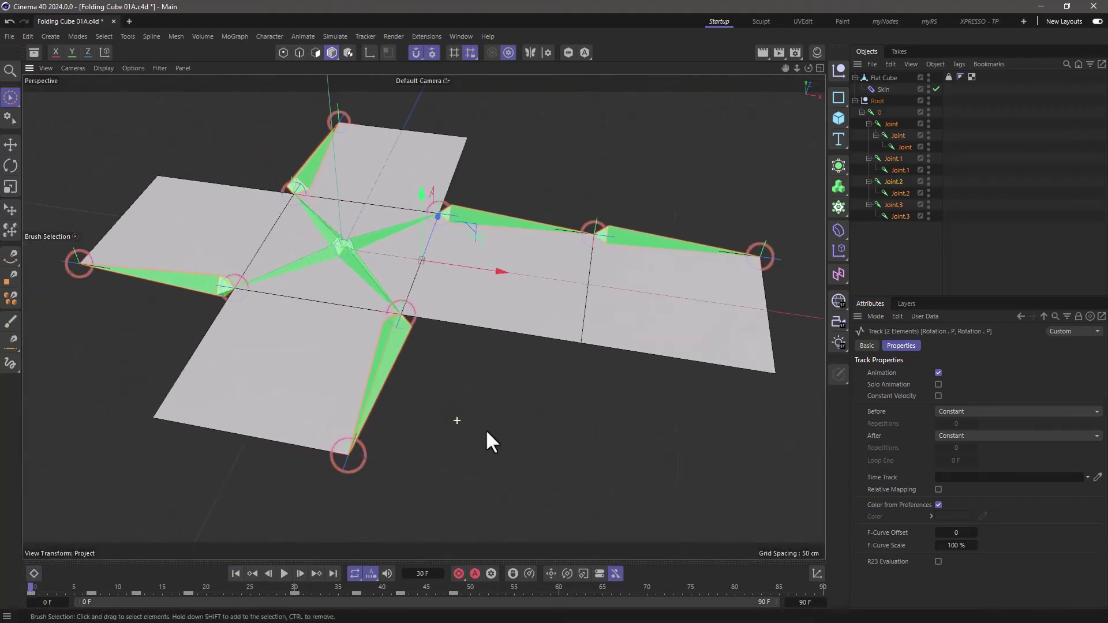
{"action": "left_click", "coordinate": [929, 98]}
{"action": "left_click", "coordinate": [284, 574]}
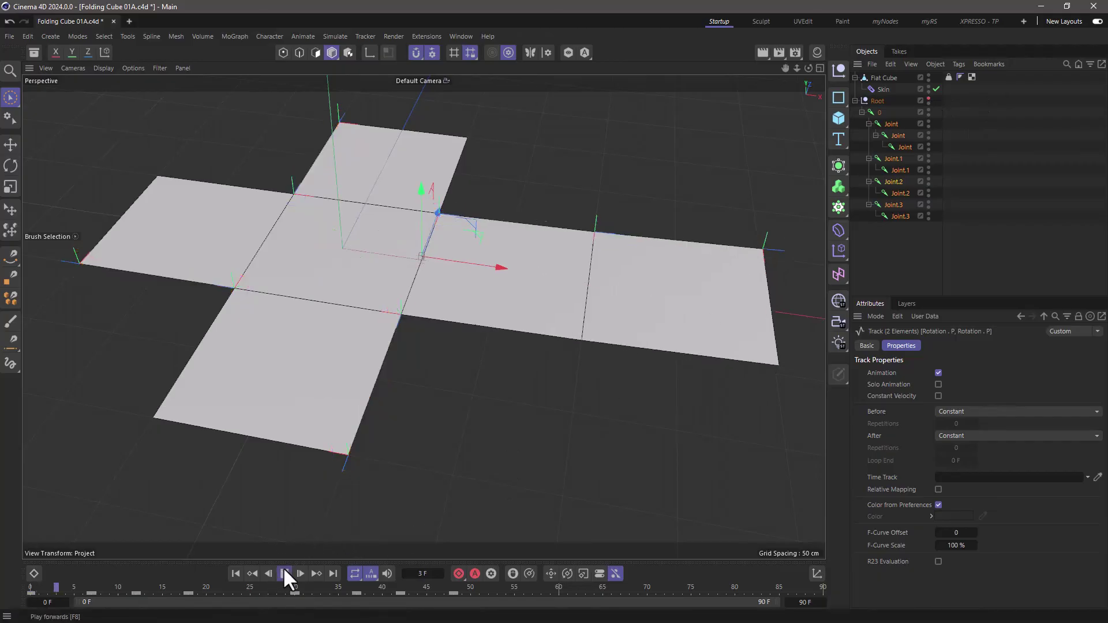